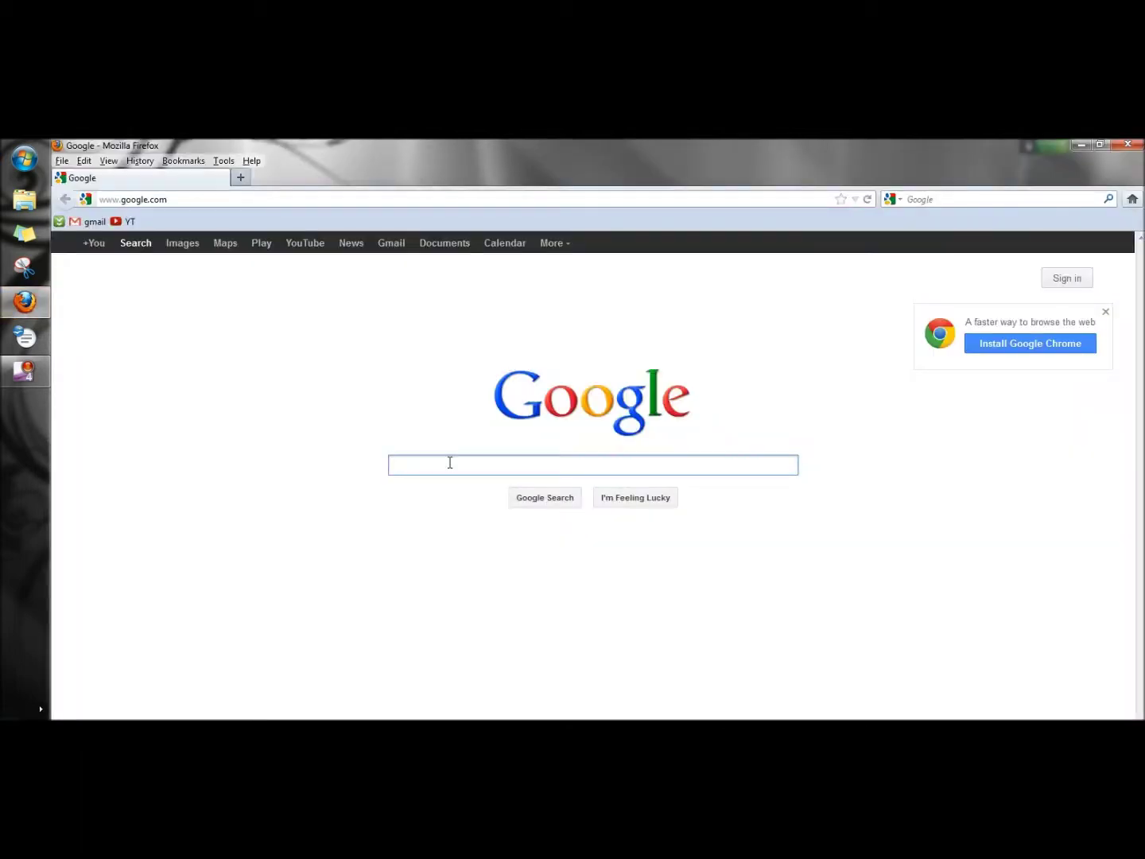
Step: Search Google for dropbox and save the Dropbox installer from the install page
type("dropbox")
key("Return")
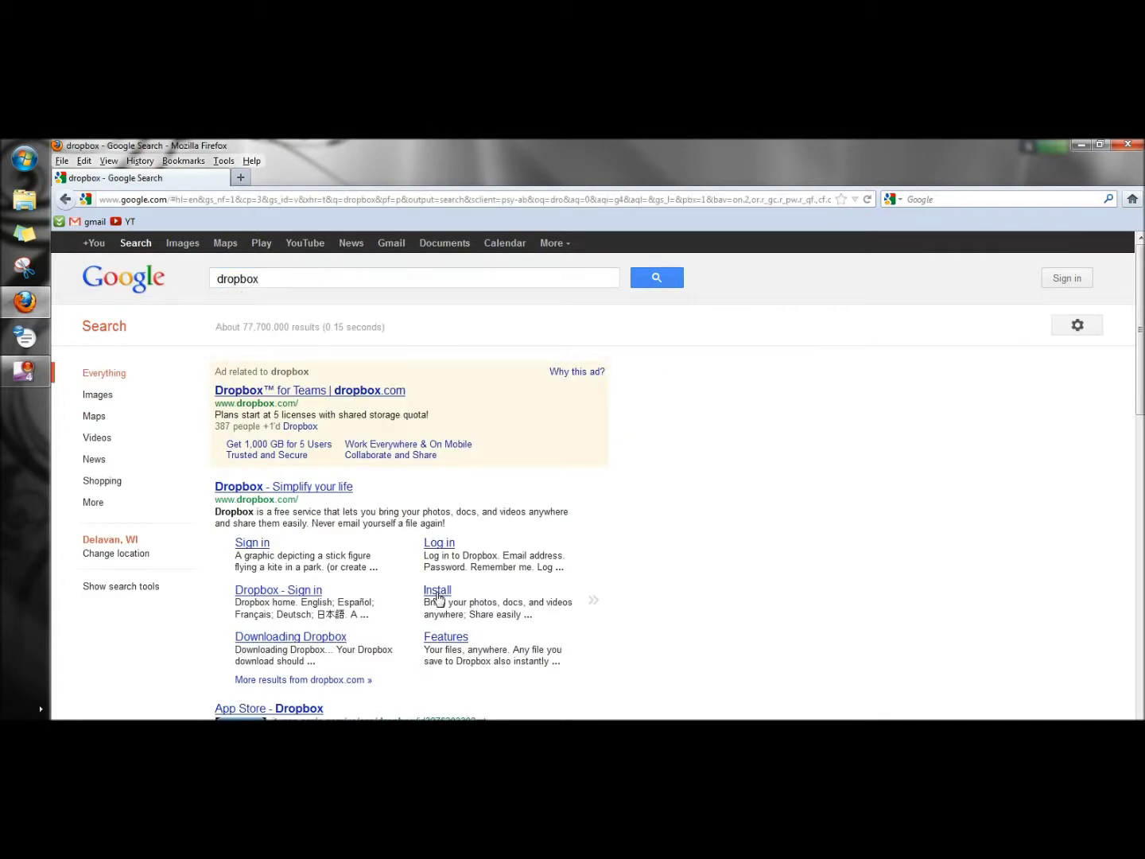
left_click(437, 598)
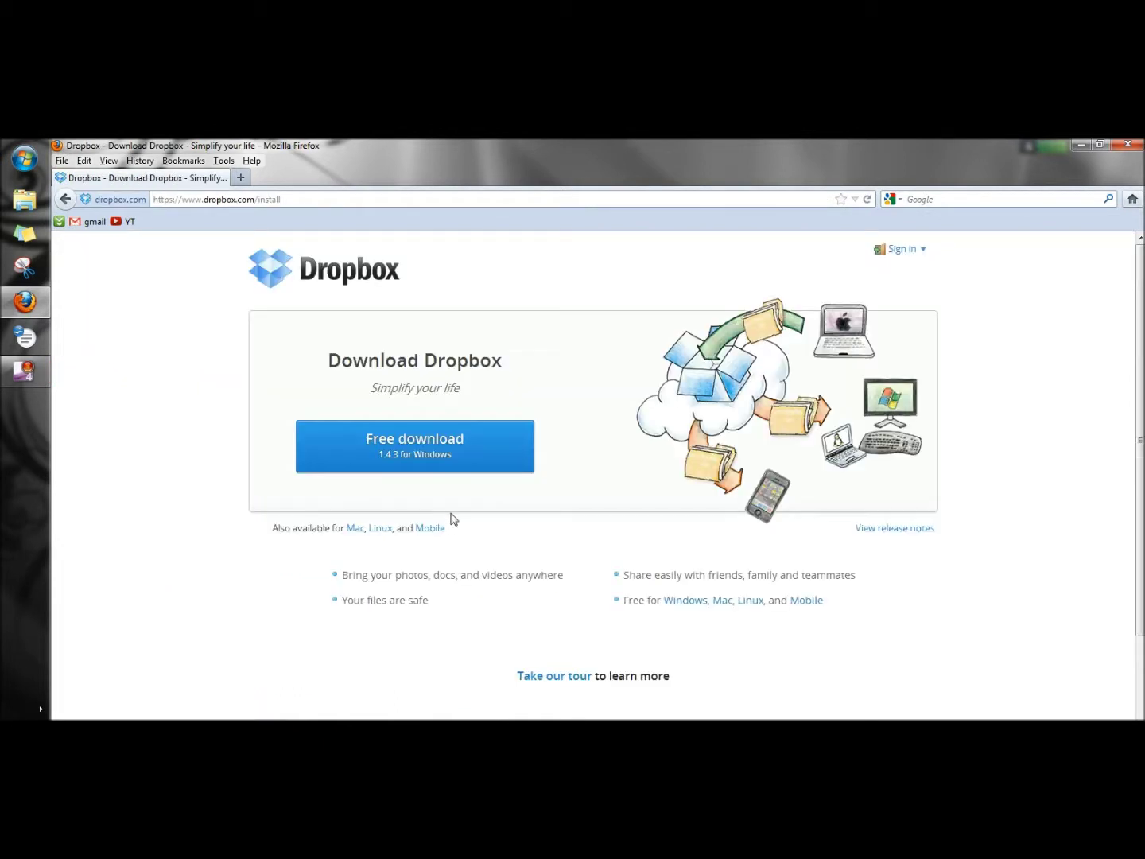
left_click(435, 450)
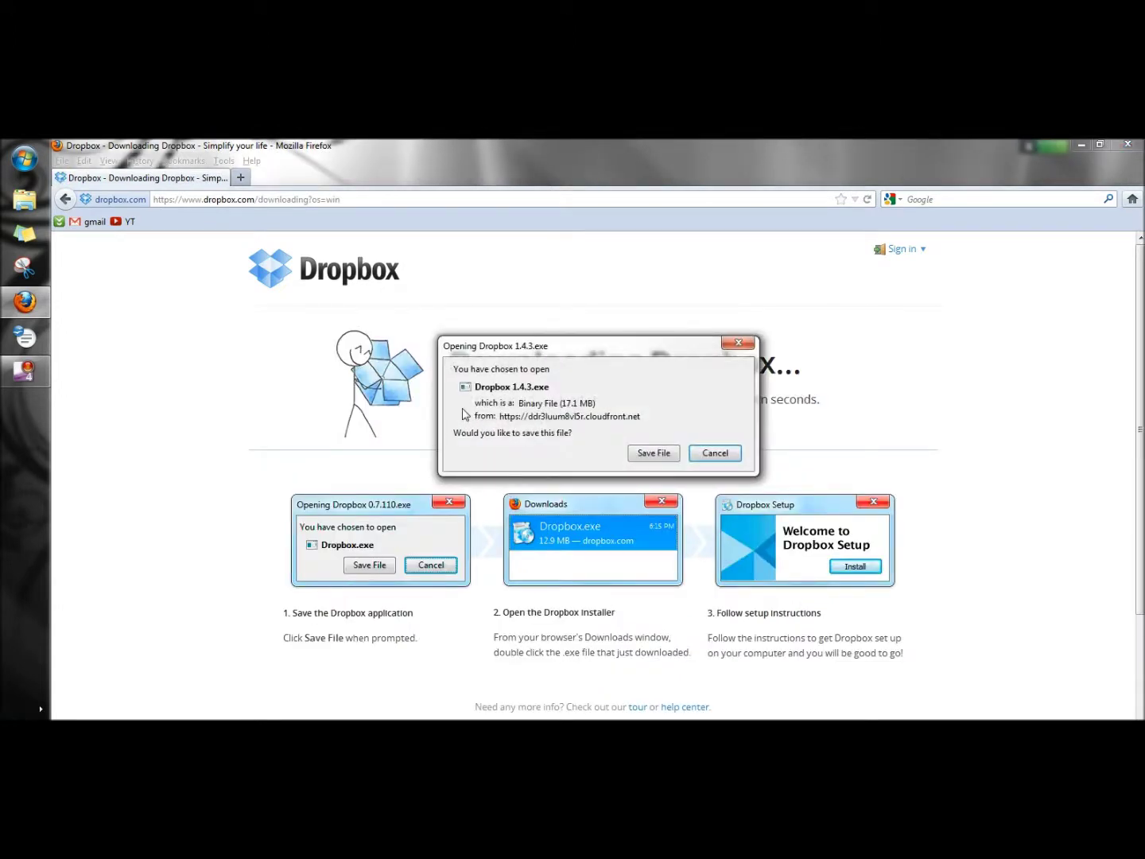
left_click(651, 455)
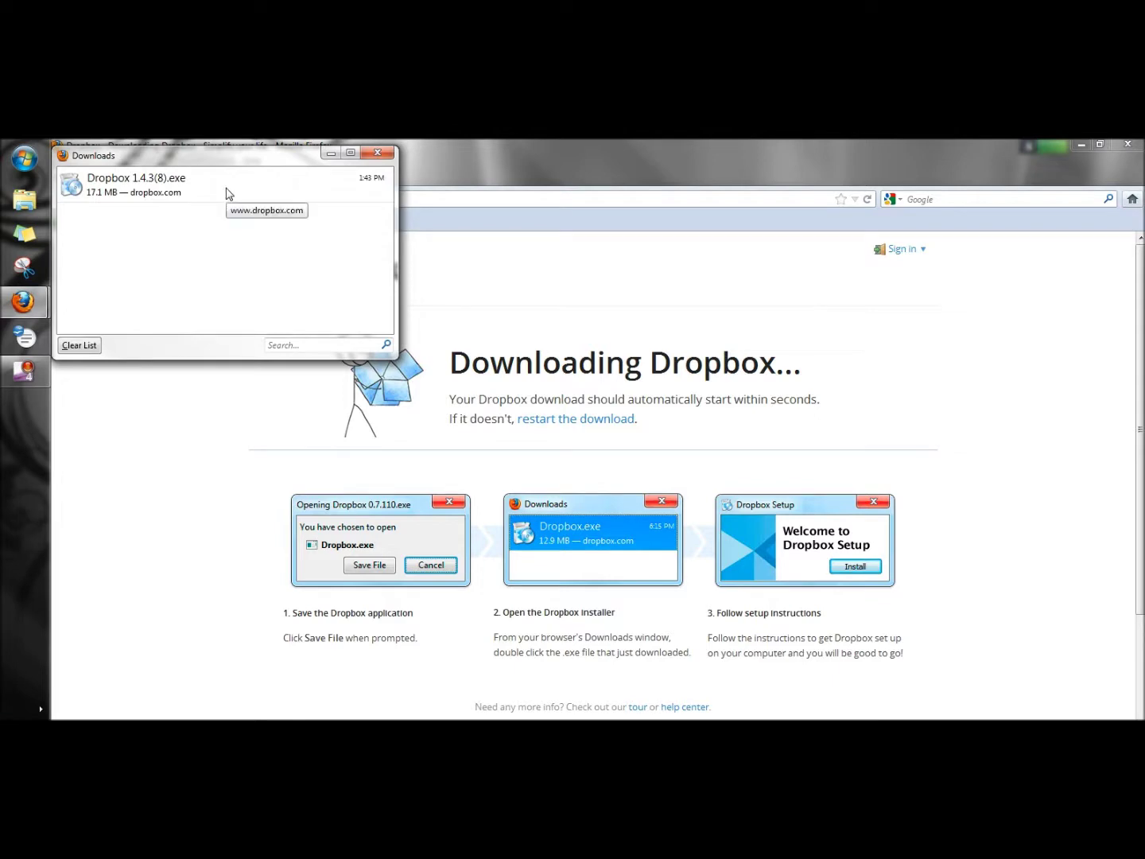
Step: Run the downloaded Dropbox 1.4.3.exe installer to bring up the setup wizard
double_click(226, 190)
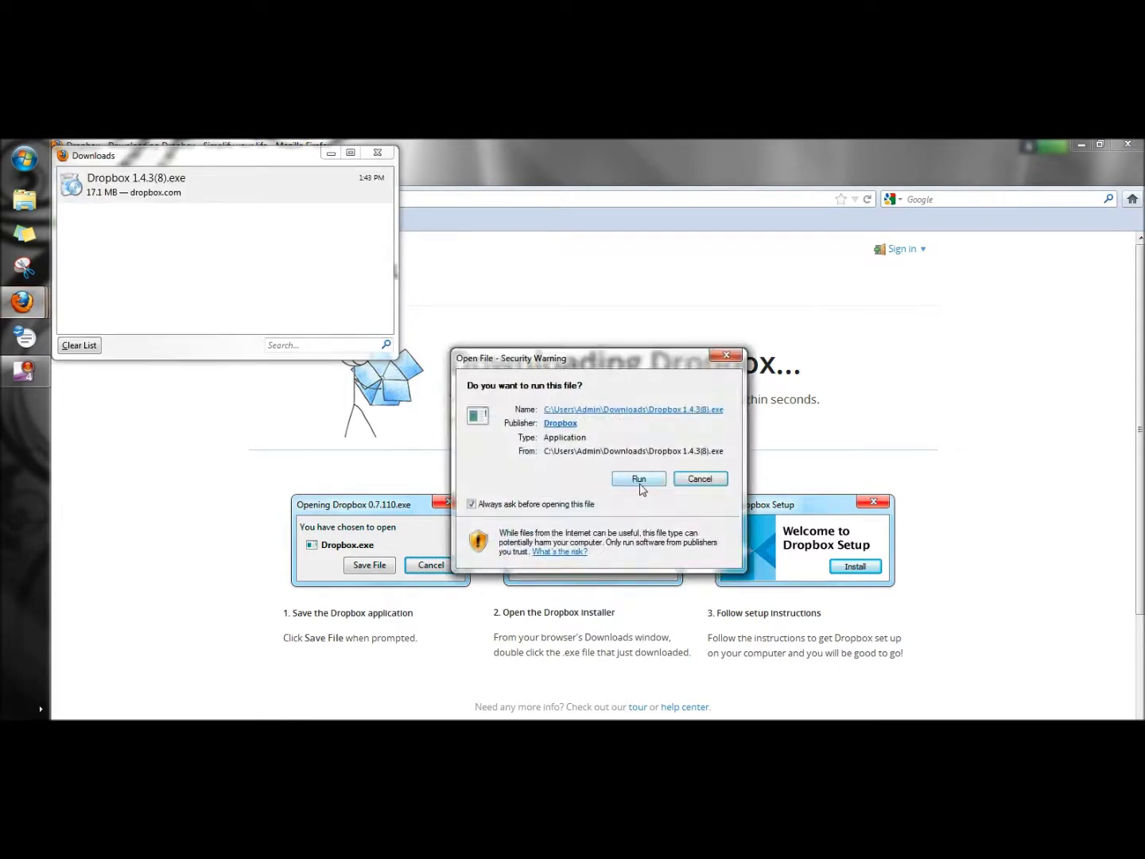
left_click(641, 482)
key("super+d")
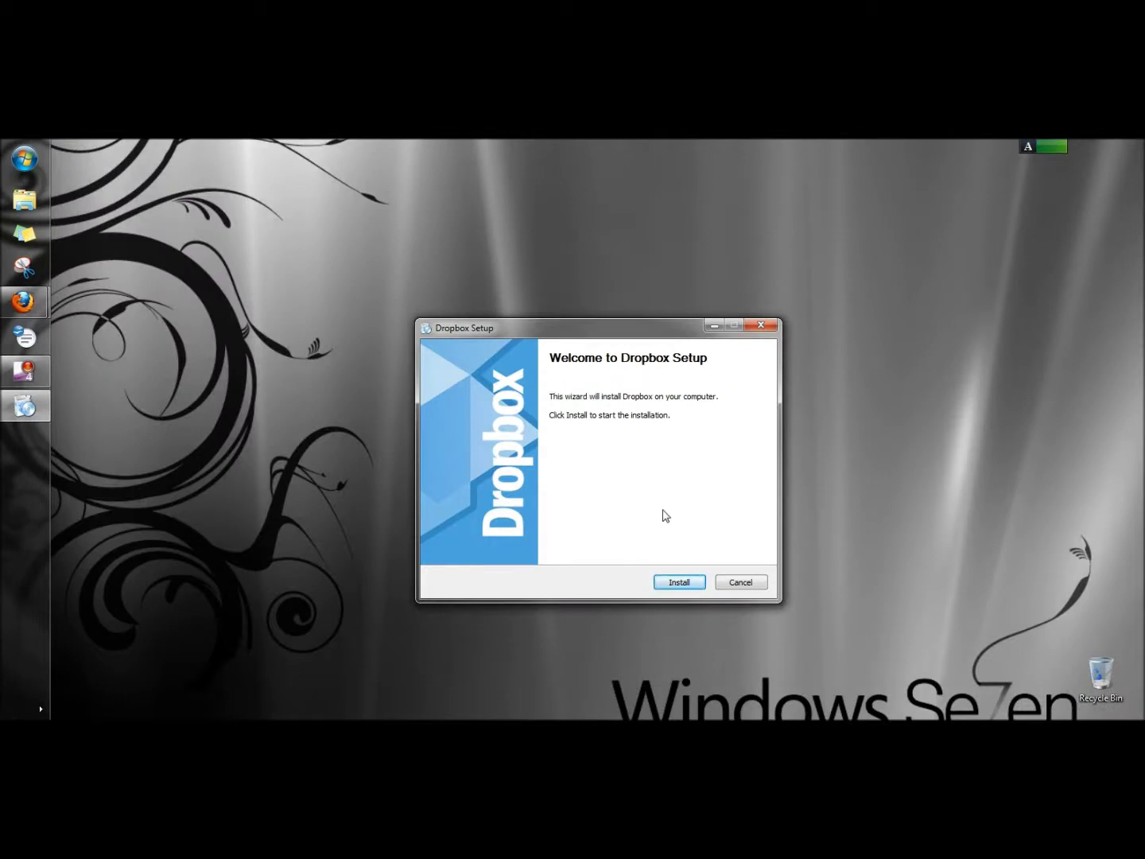
Step: Install Dropbox, create a new account with the user's name and e-mail, and pick the 2 GB plan
left_click(676, 585)
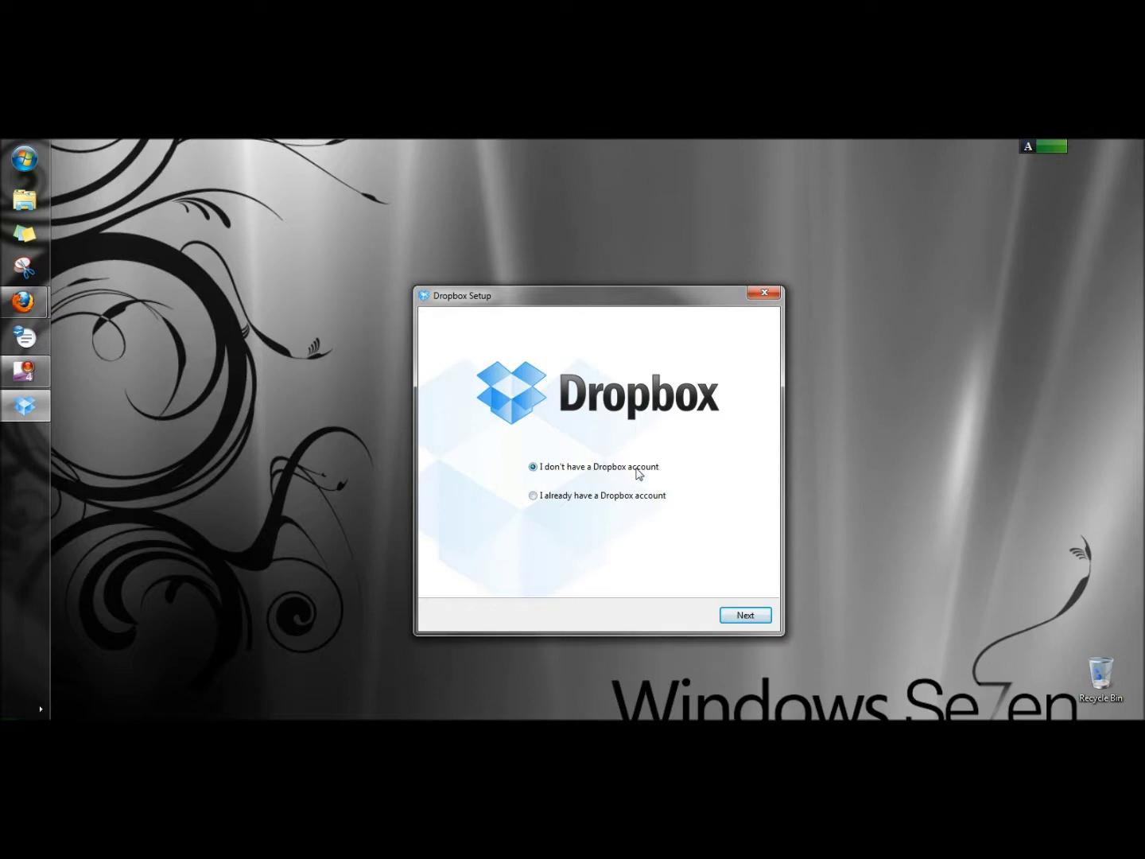
left_click(745, 617)
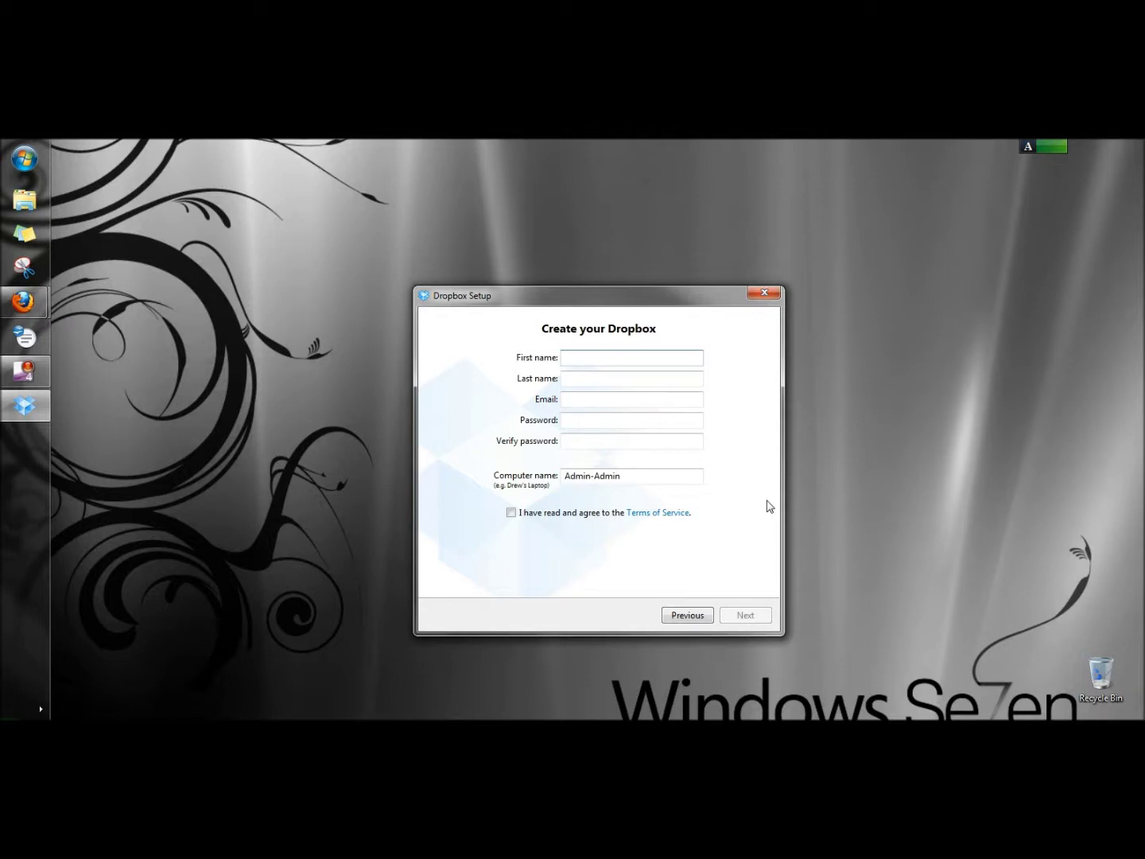
type("tocompute")
key("Tab")
type("learn")
key("Tab")
key("Tab")
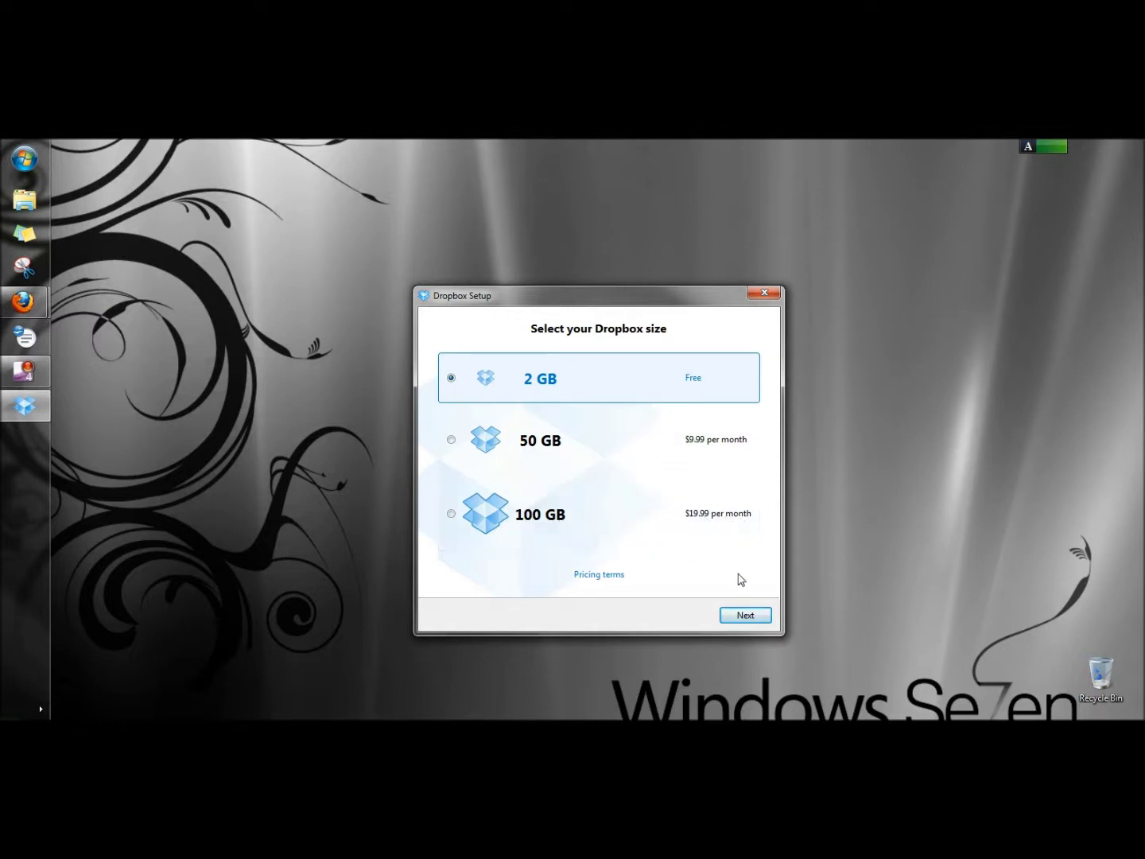
left_click(737, 617)
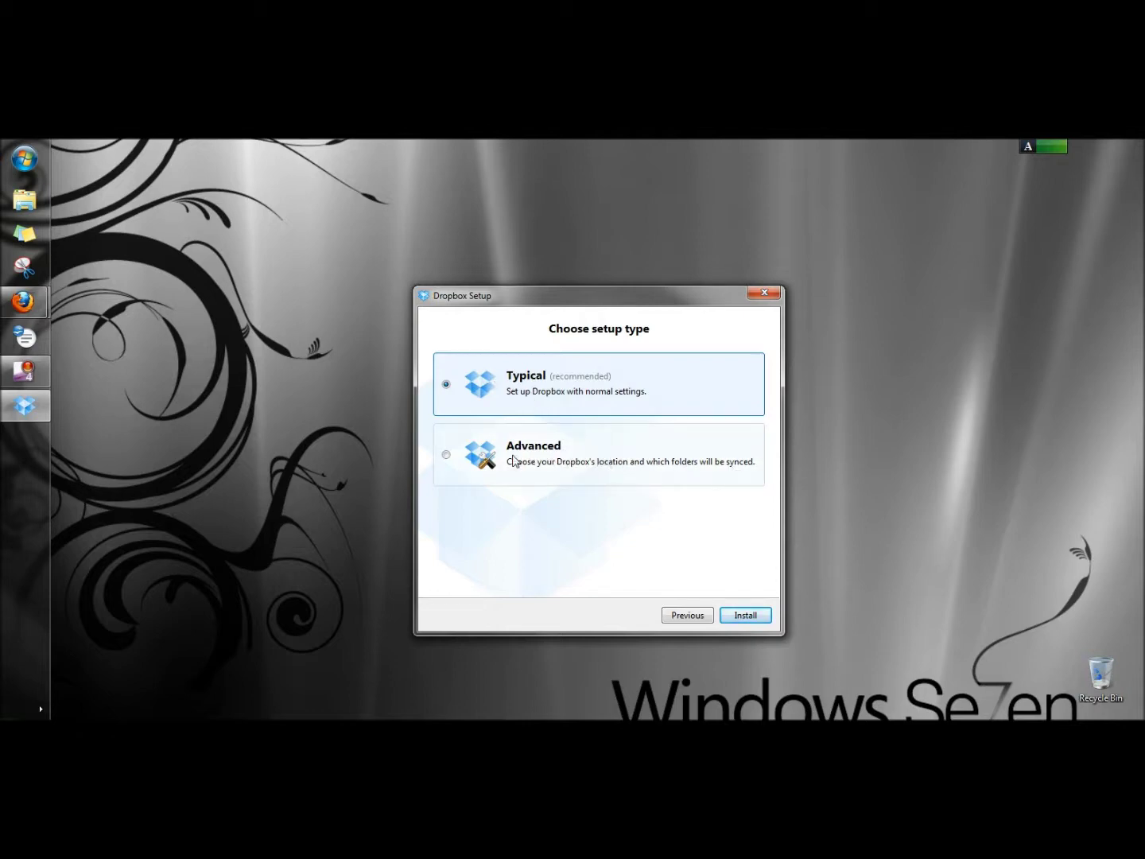
Step: Choose the Advanced setup type and keep the default Dropbox folder location
left_click(448, 459)
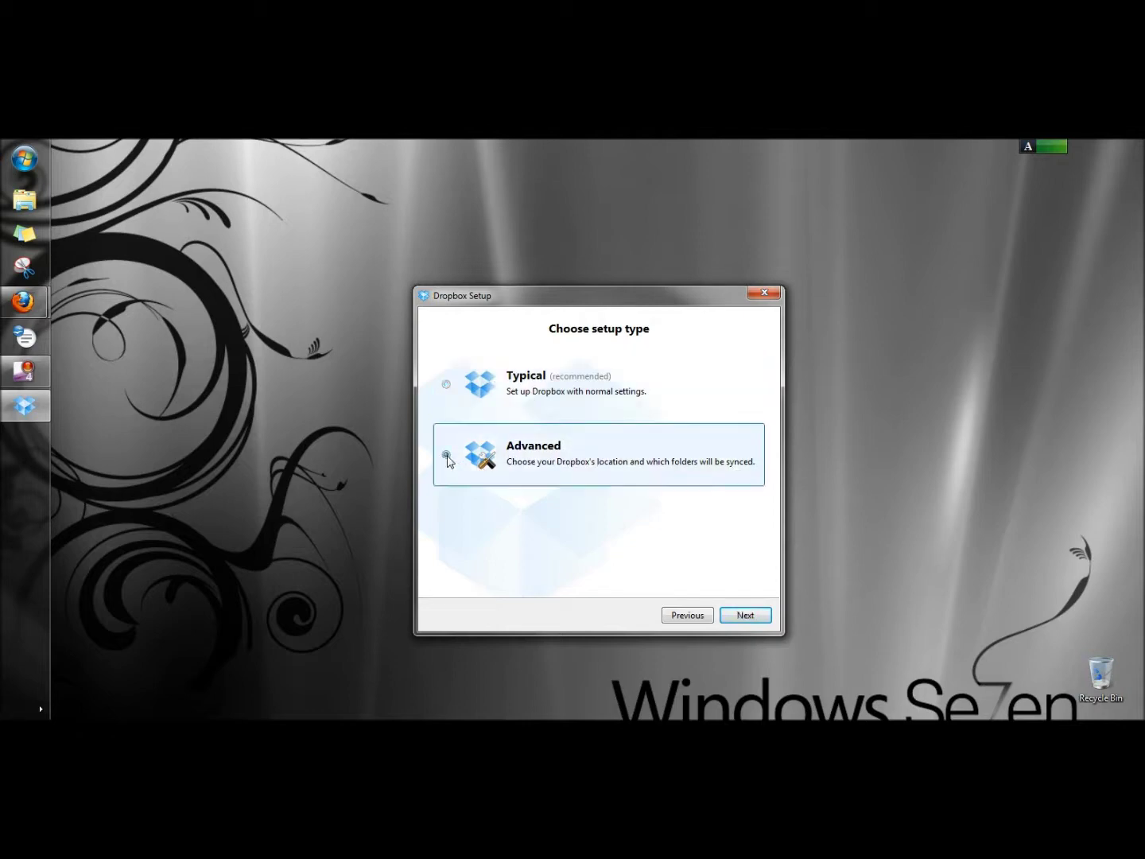
left_click(747, 617)
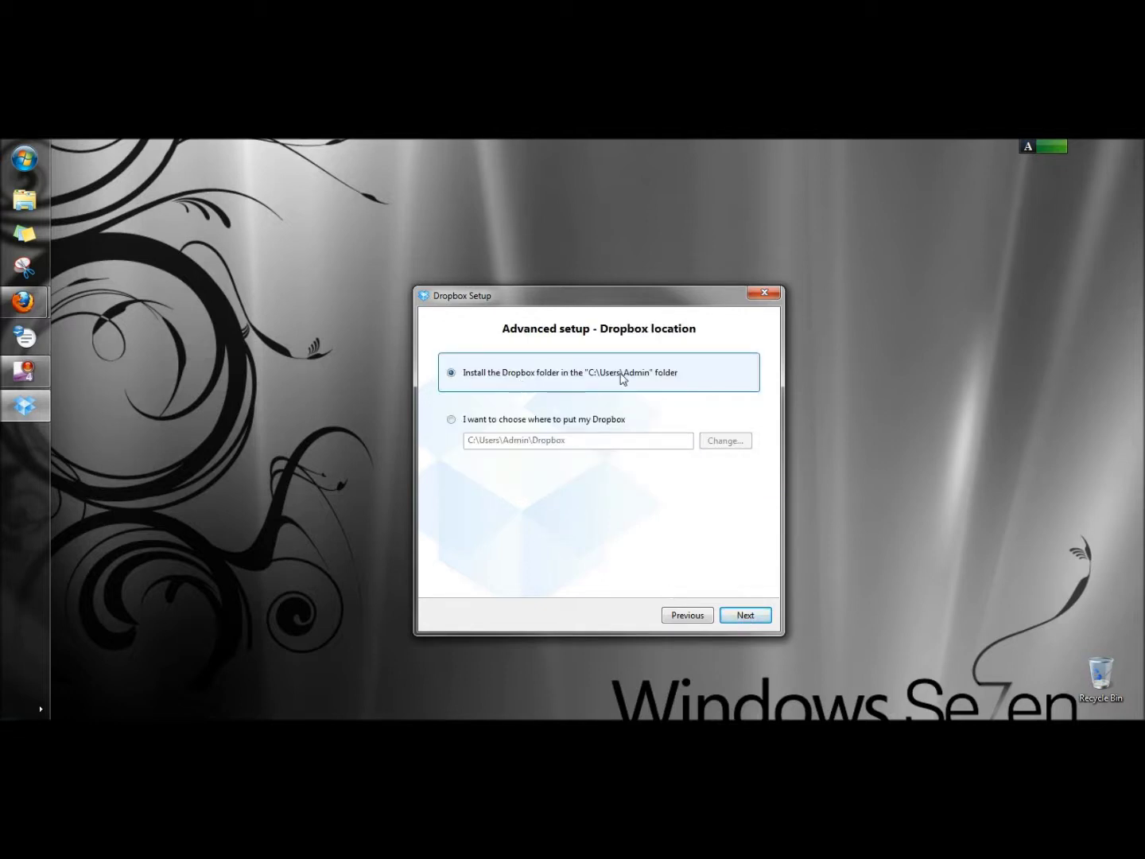
left_click(746, 612)
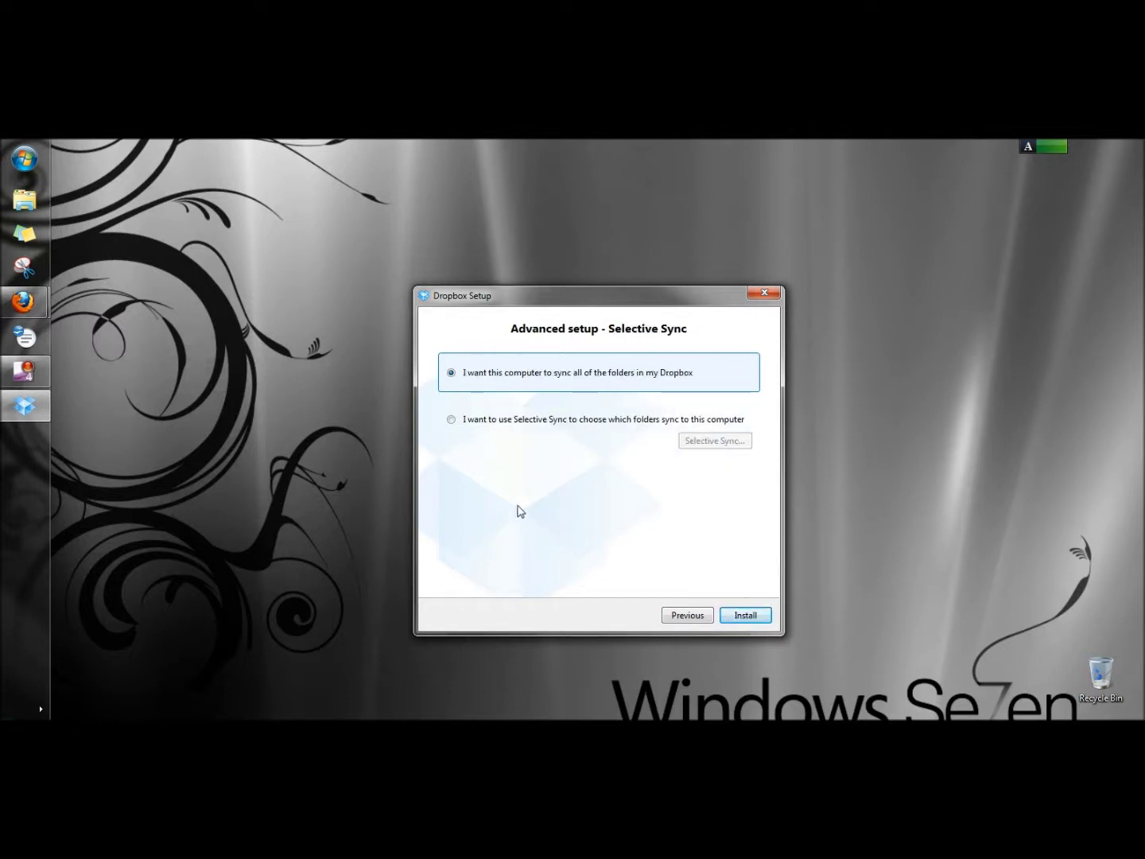
Step: Use Selective Sync to exclude the Public and Photos folders
left_click(452, 420)
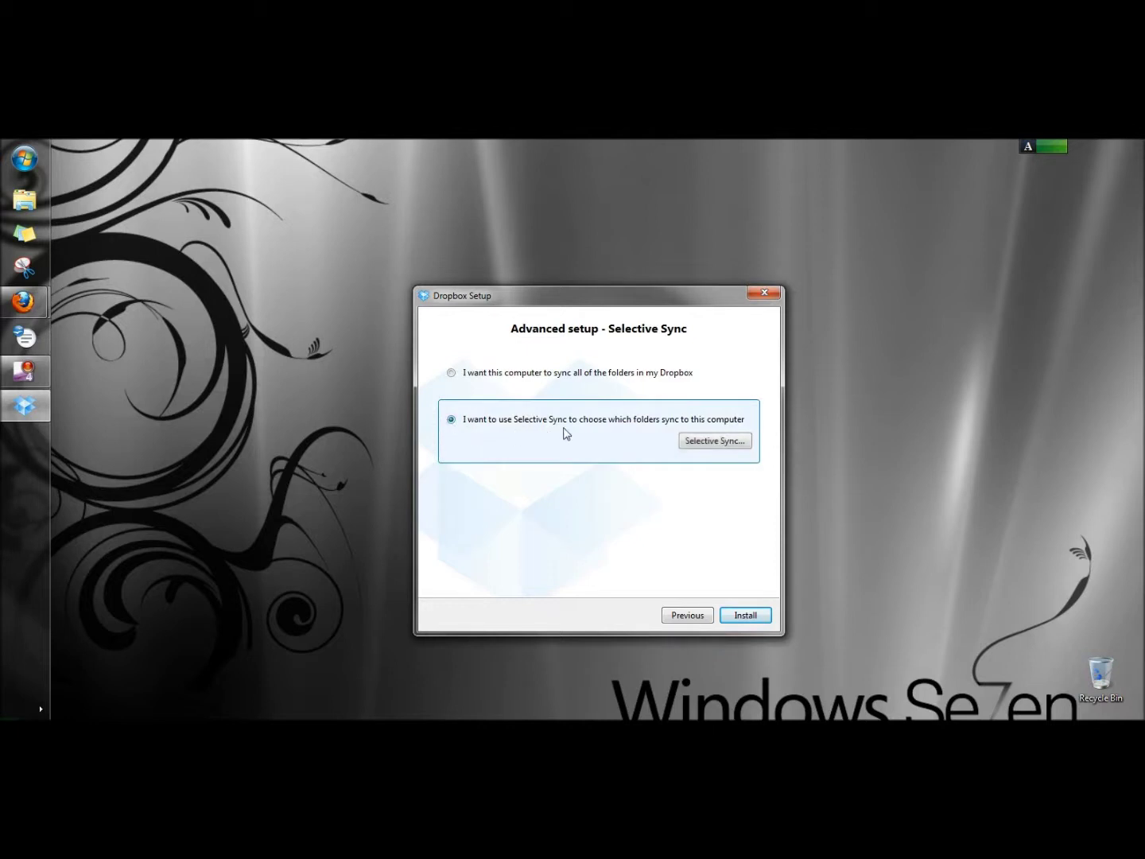
left_click(715, 441)
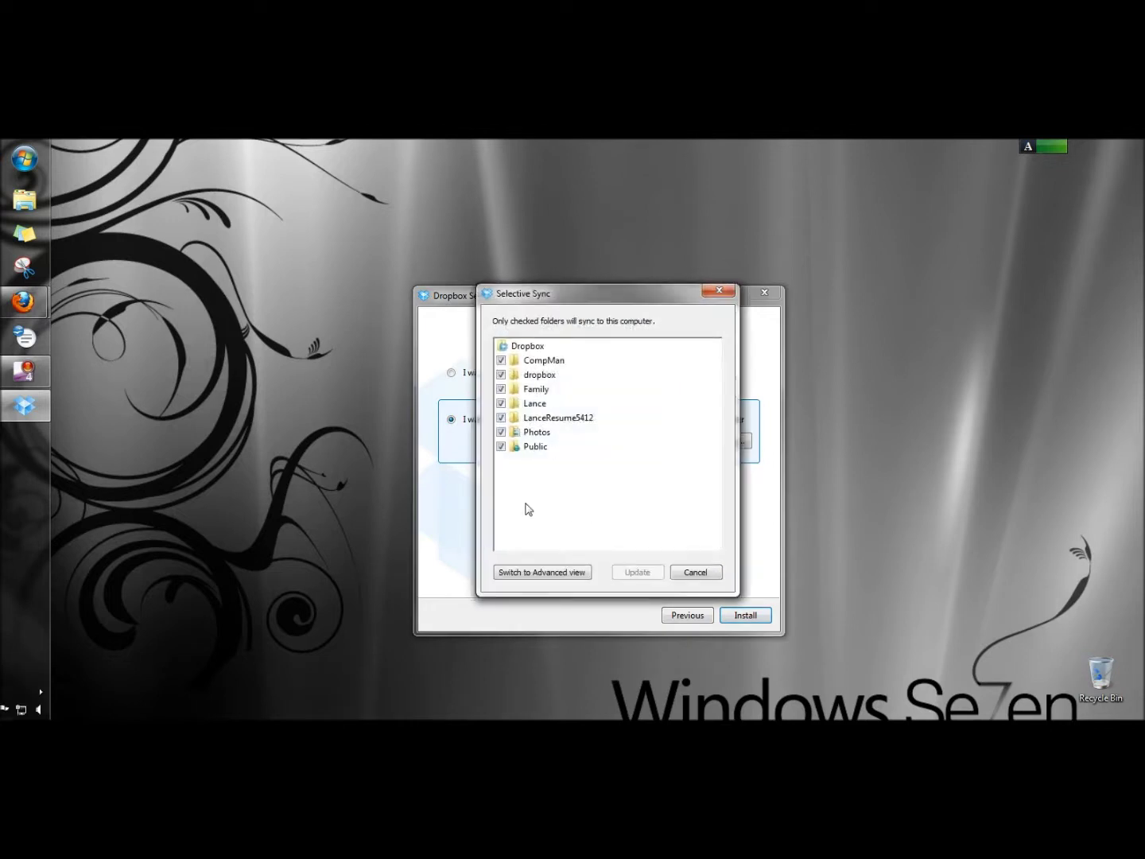
left_click(501, 448)
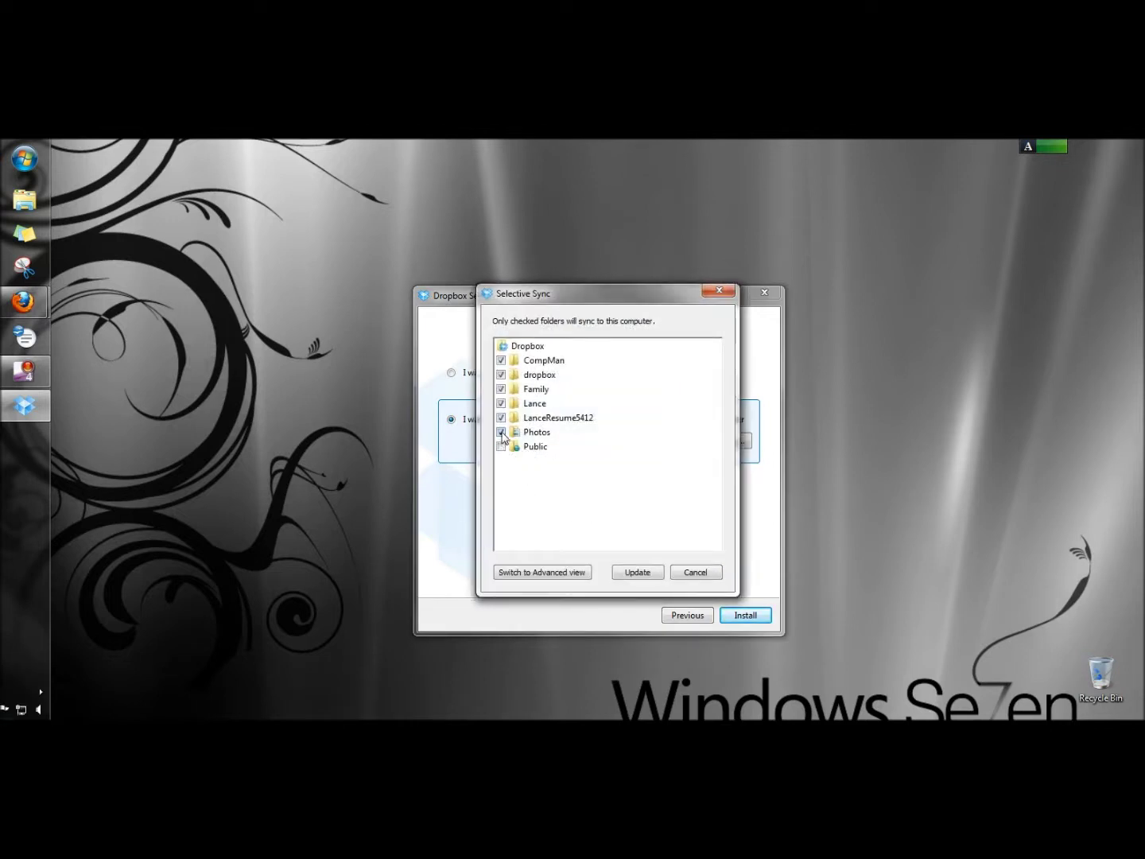
left_click(501, 433)
left_click(638, 573)
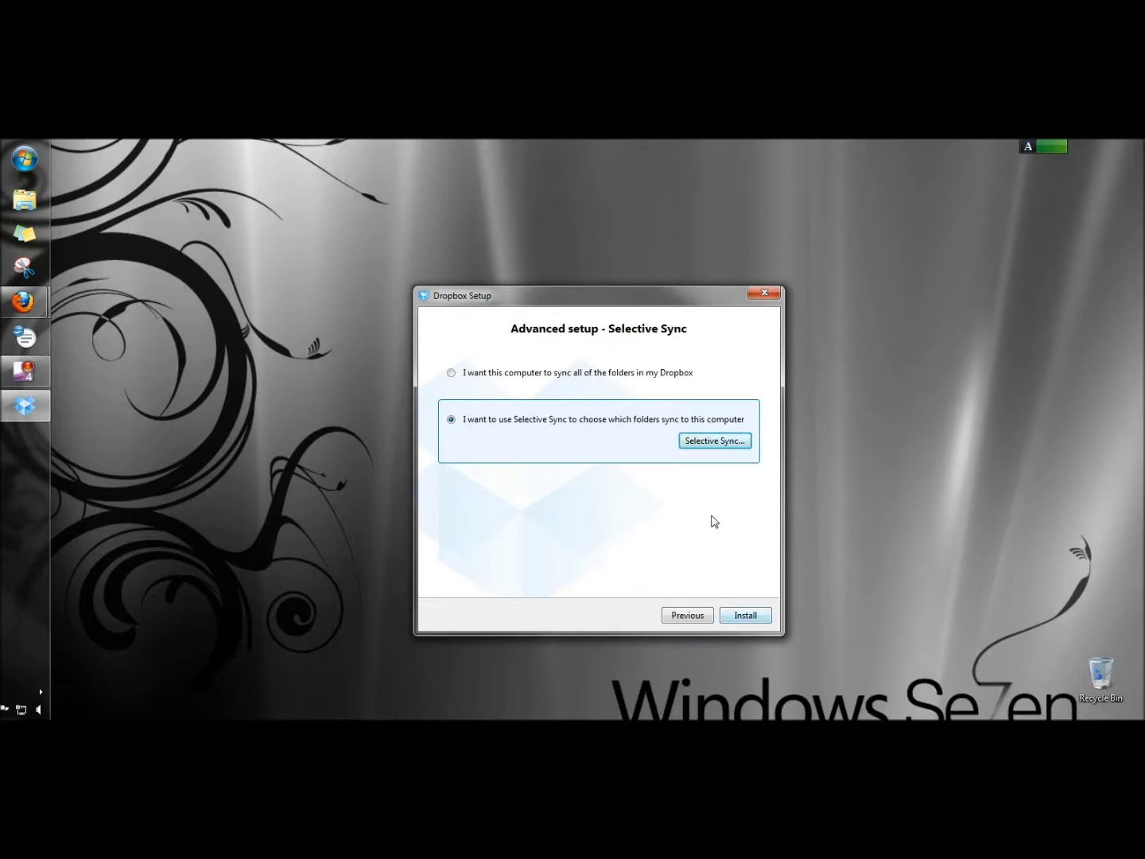
Step: Install with these settings, skip the tour and finish setup
left_click(745, 617)
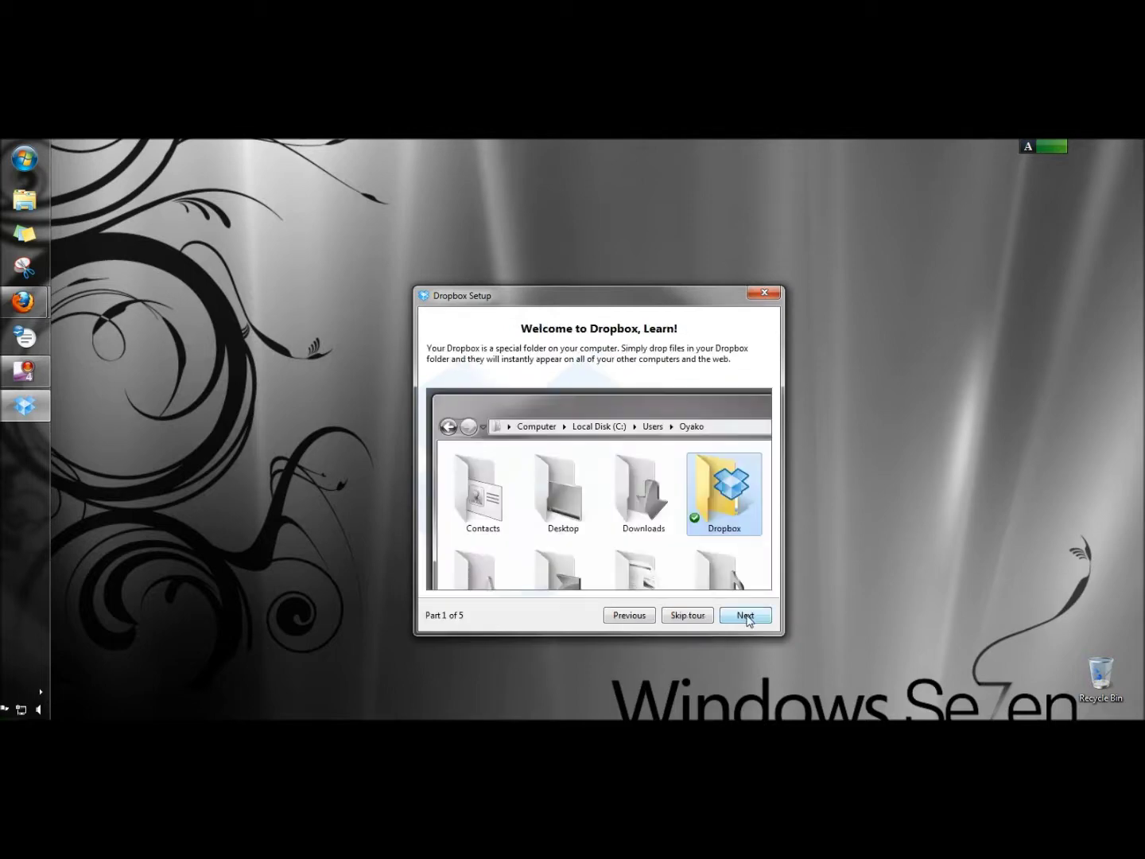
left_click(688, 617)
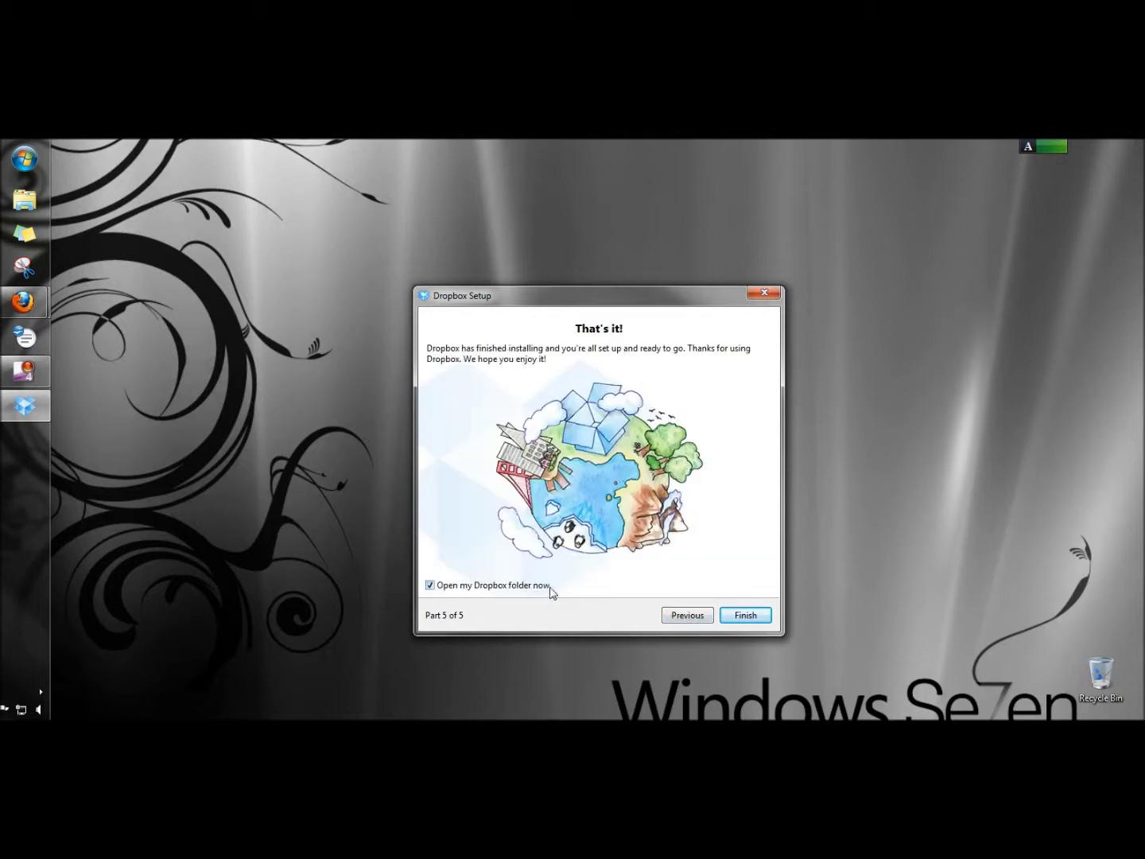
left_click(747, 616)
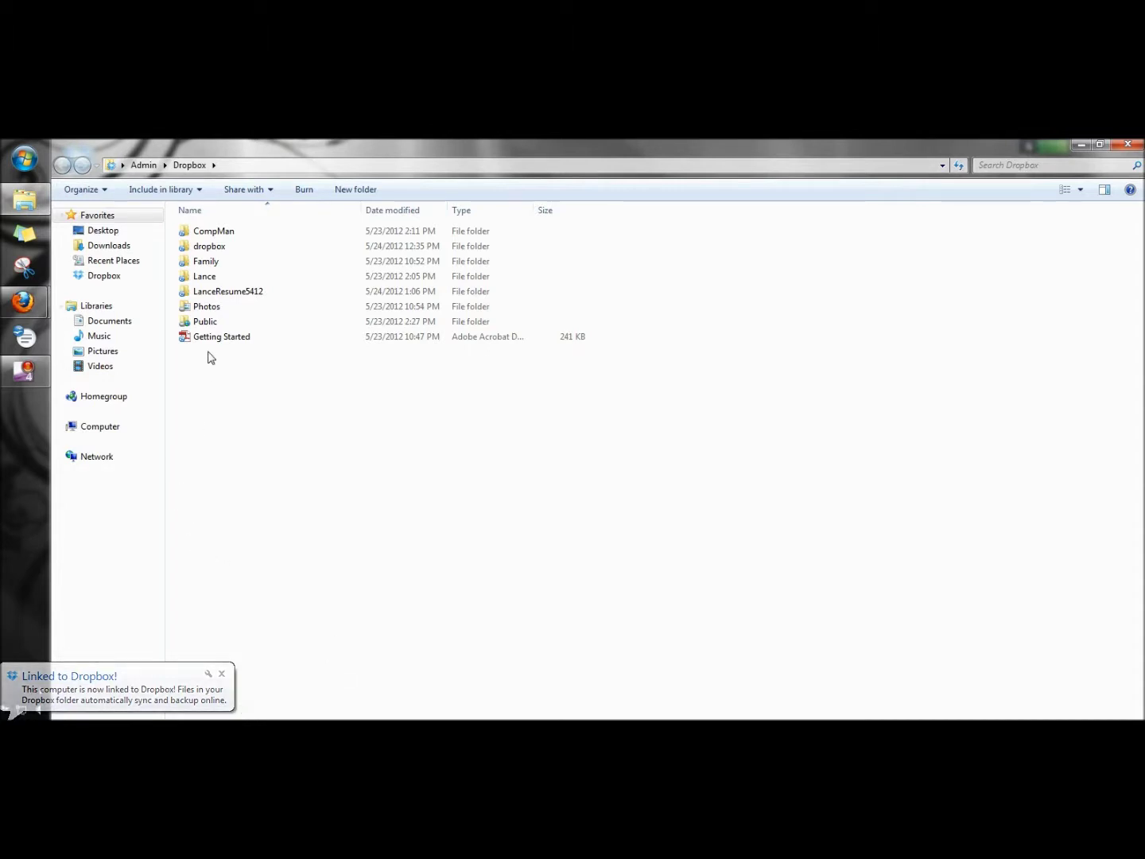
left_click(209, 292)
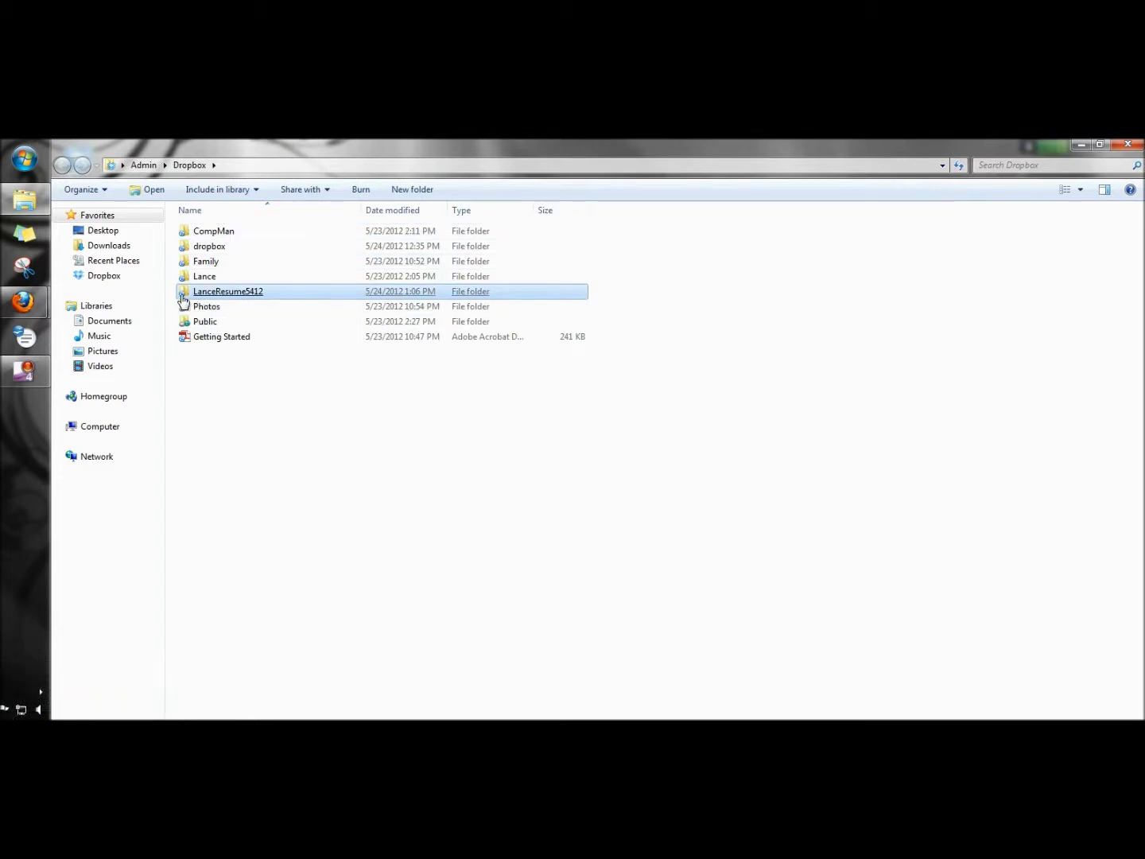
mouse_move(182, 300)
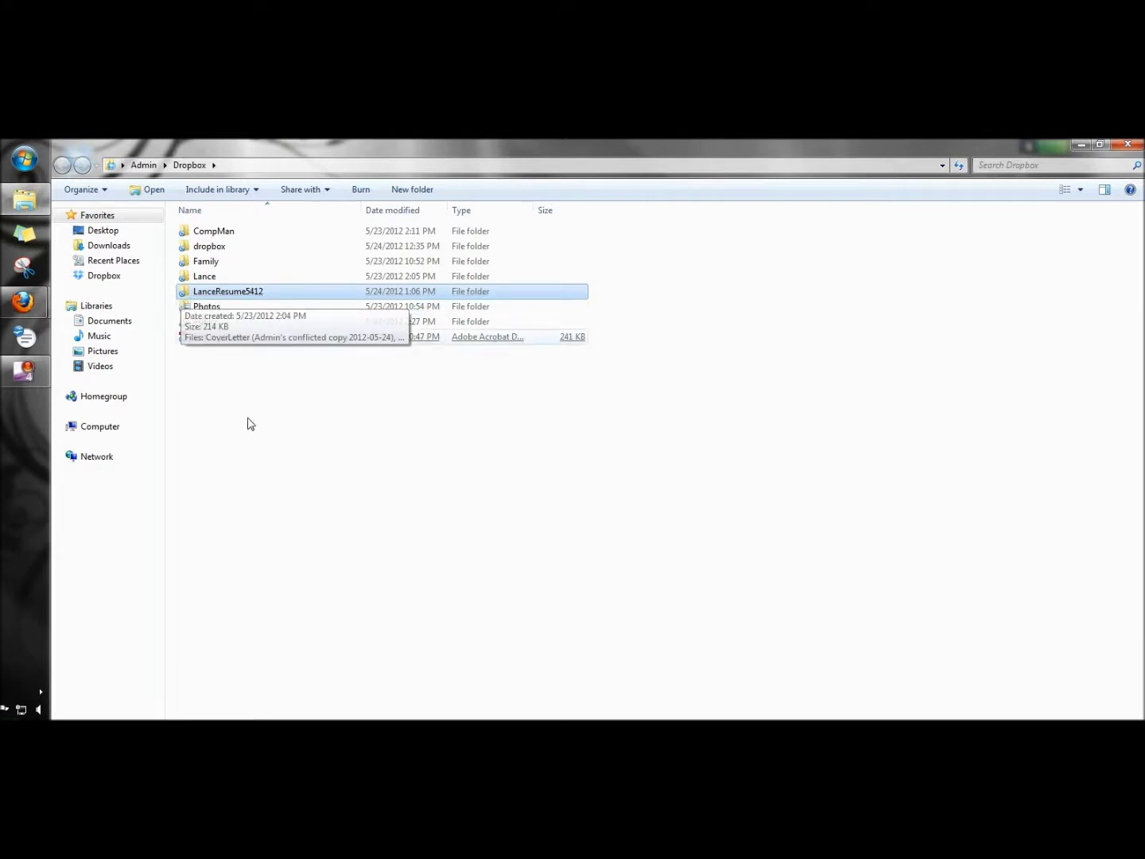
left_click(254, 447)
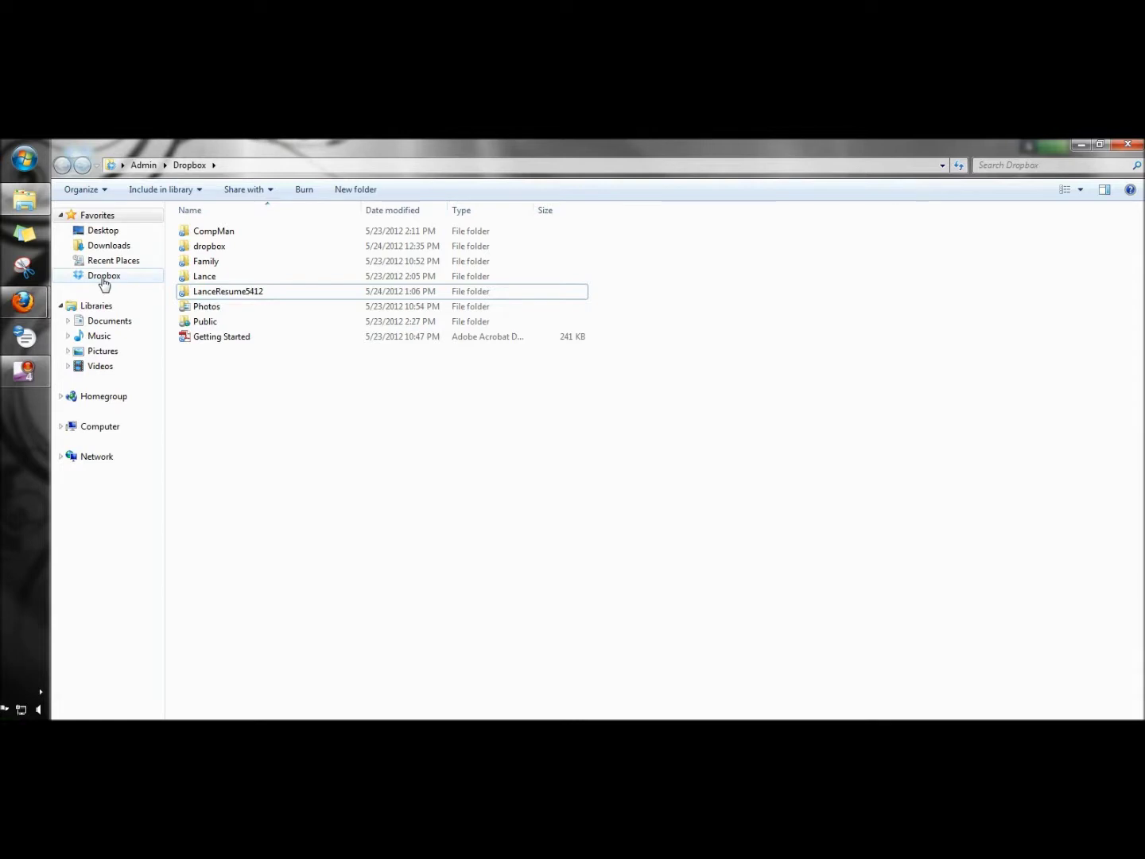
left_click(103, 326)
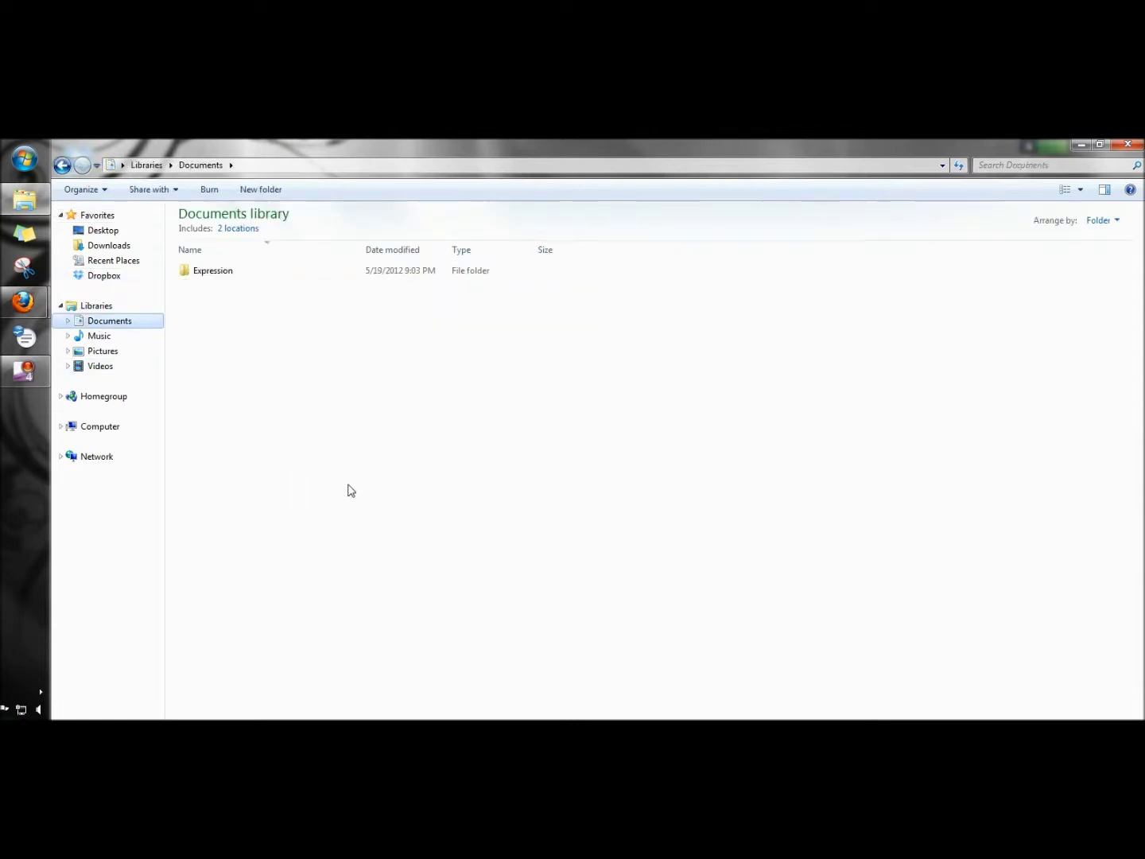
left_click(105, 279)
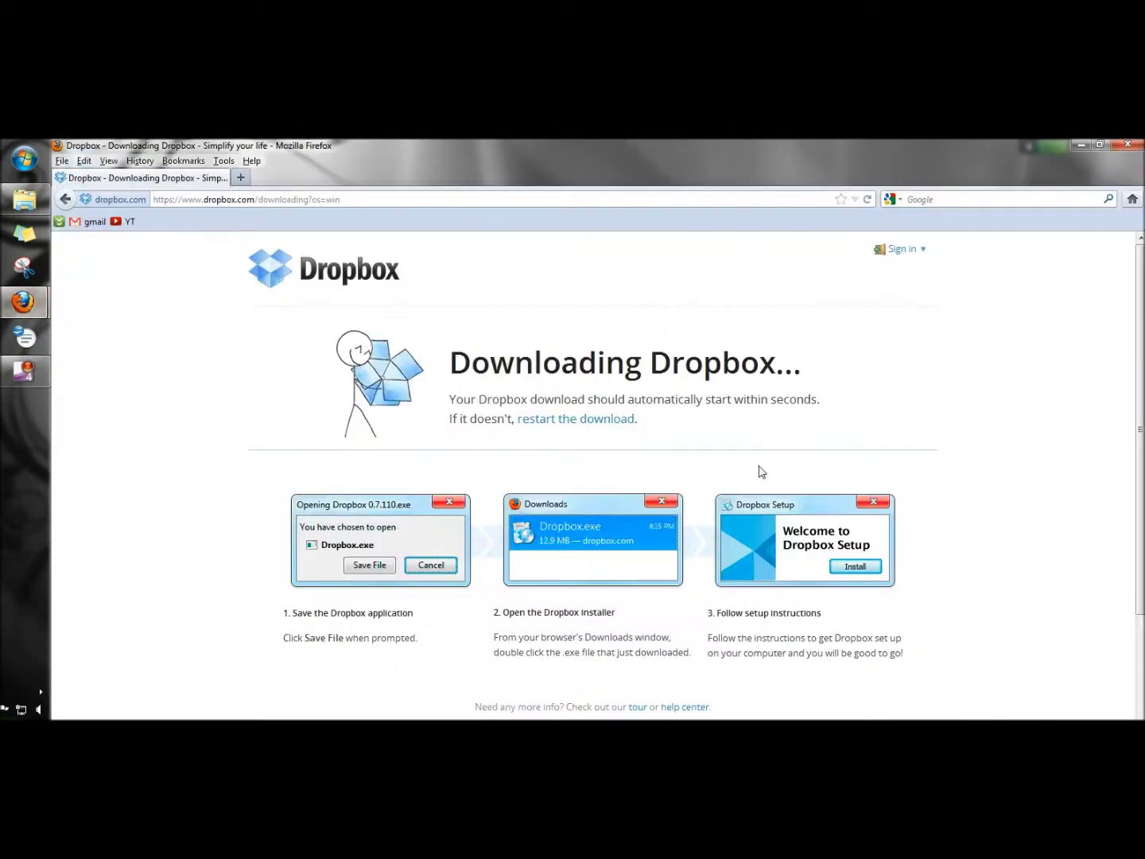
Step: Sign in on dropbox.com, view Get Started with four quests complete, then go to sharing a folder
left_click(898, 253)
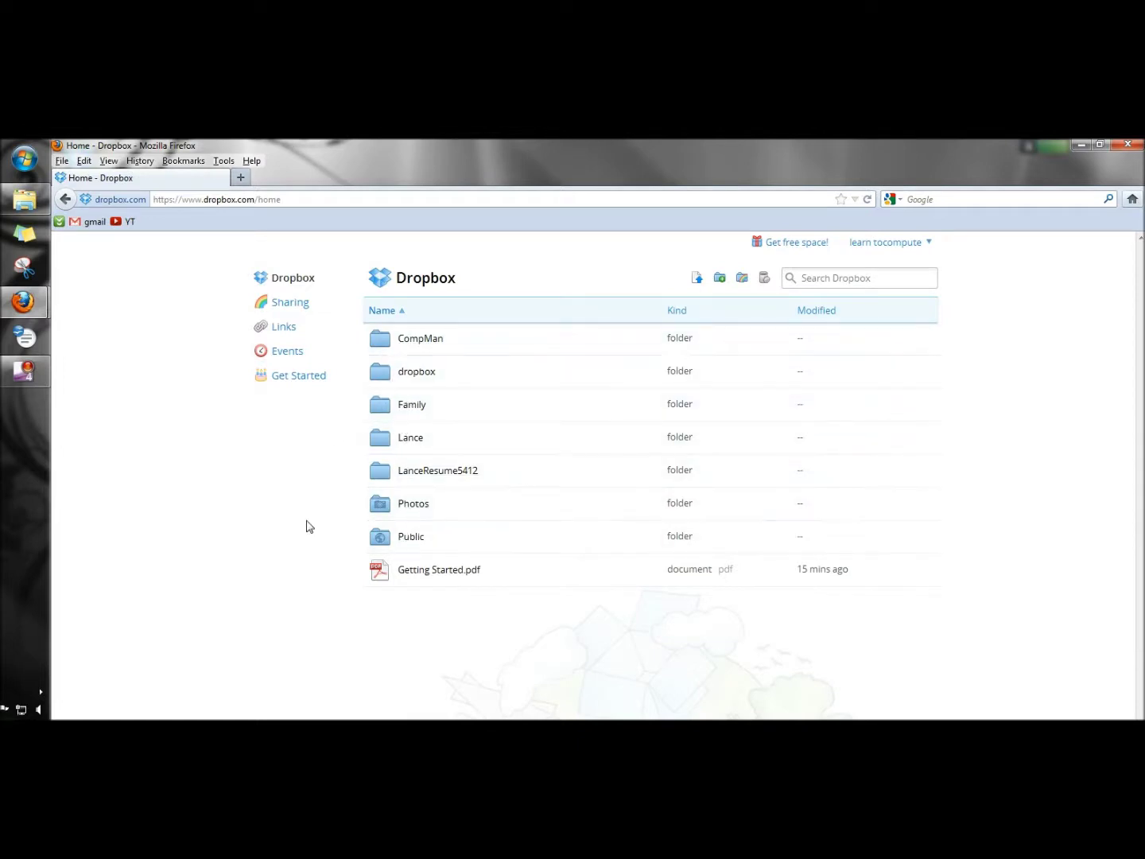
left_click(284, 383)
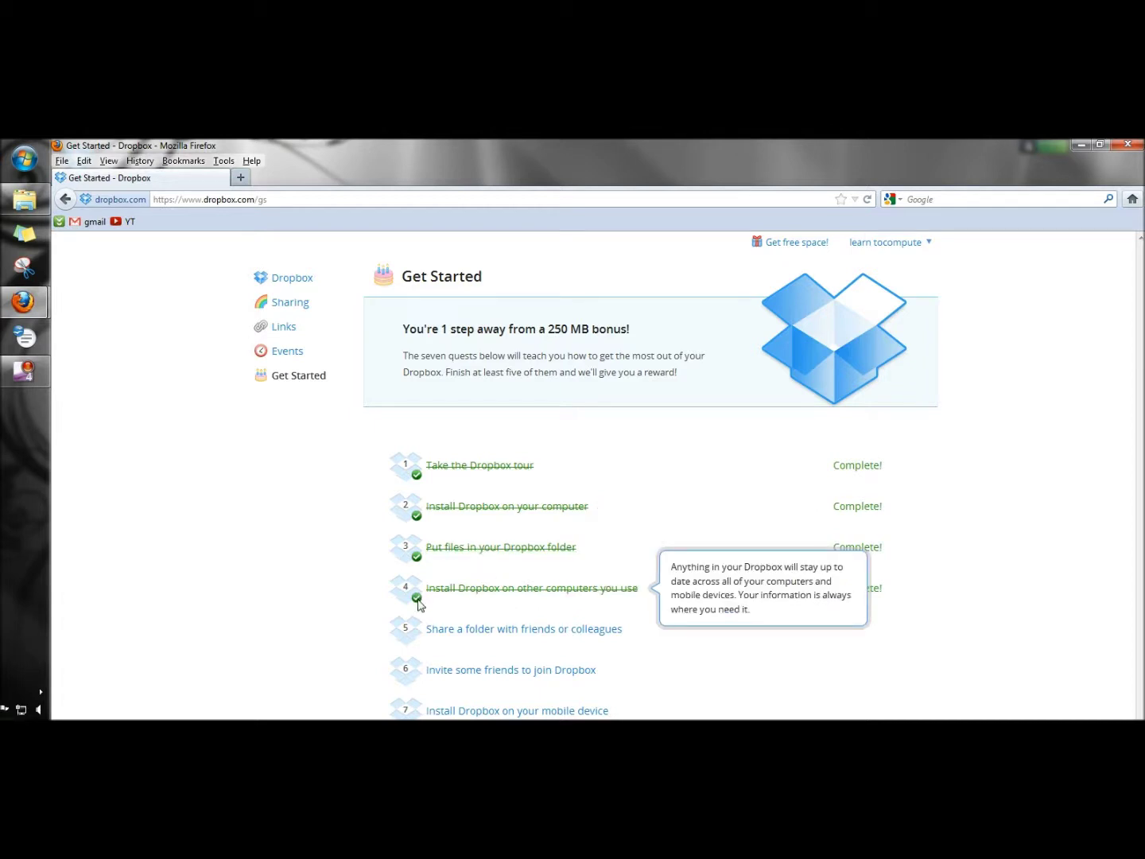
left_click(533, 631)
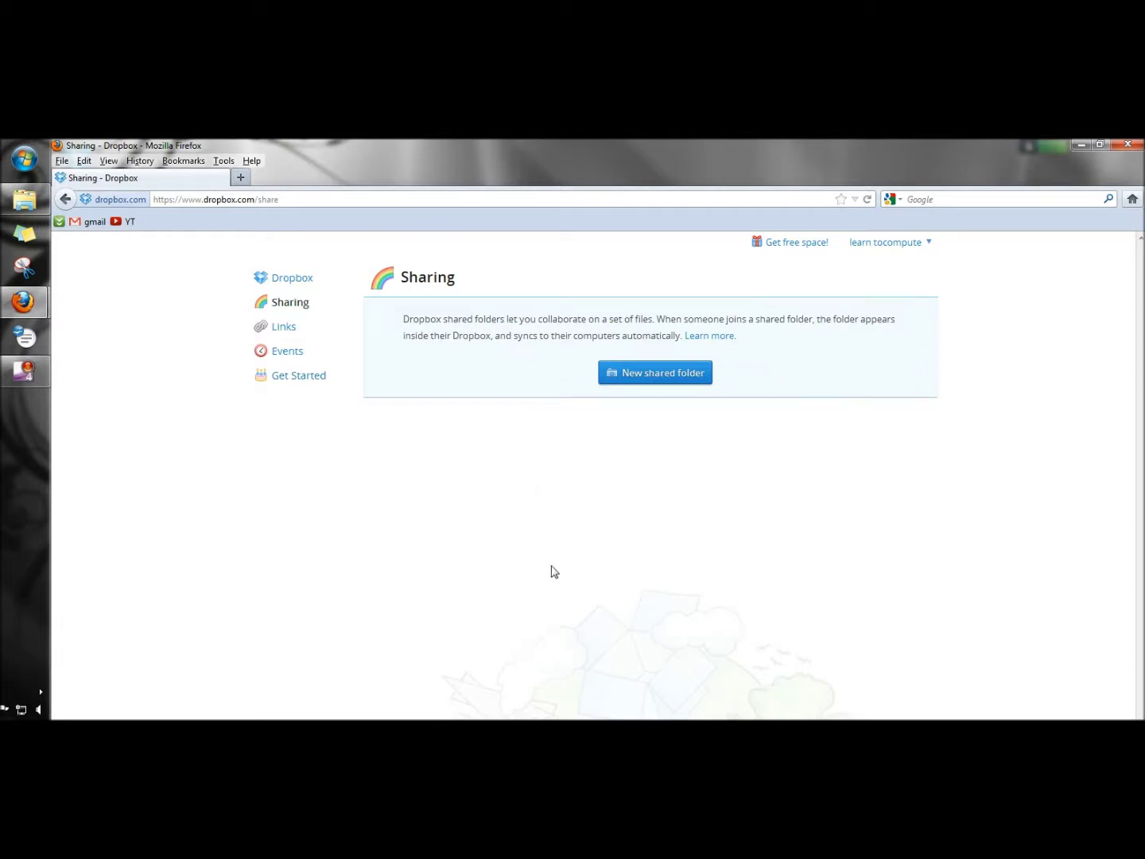
Step: Send the e-mail verification message and close the stray blank tab
left_click(647, 374)
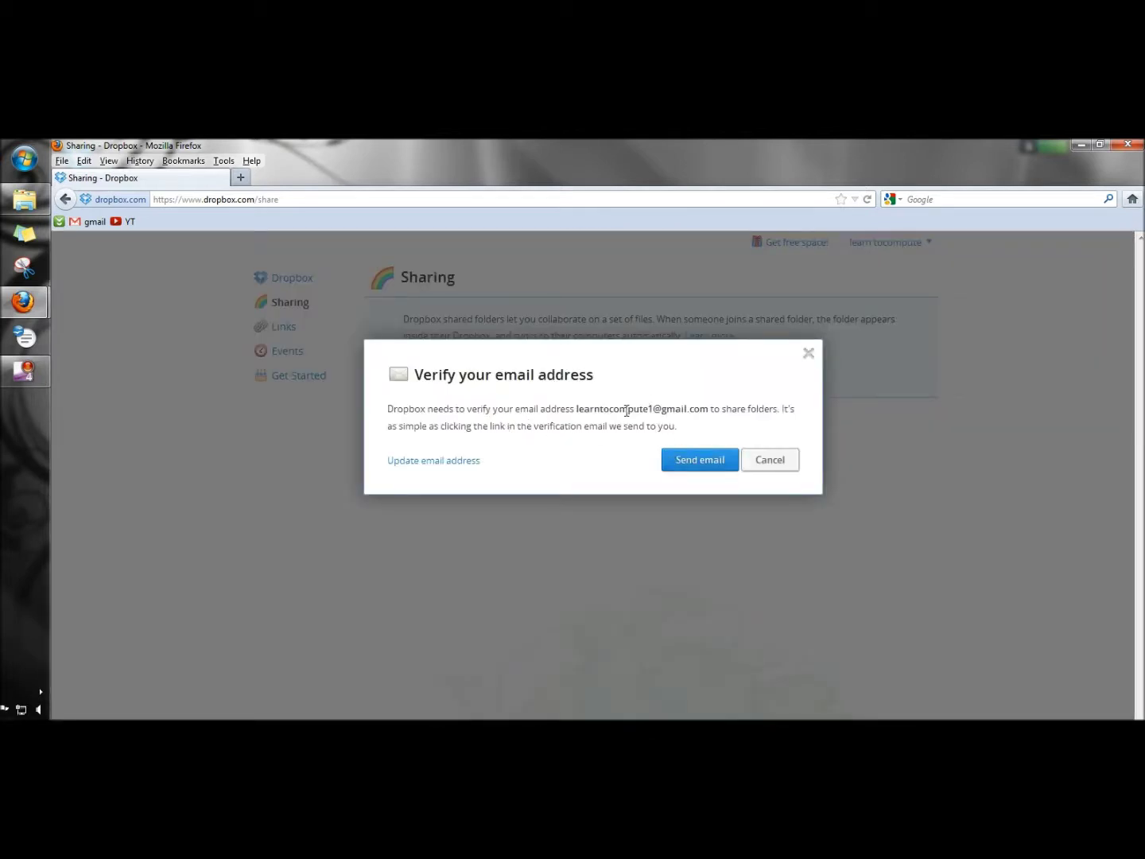
left_click(702, 462)
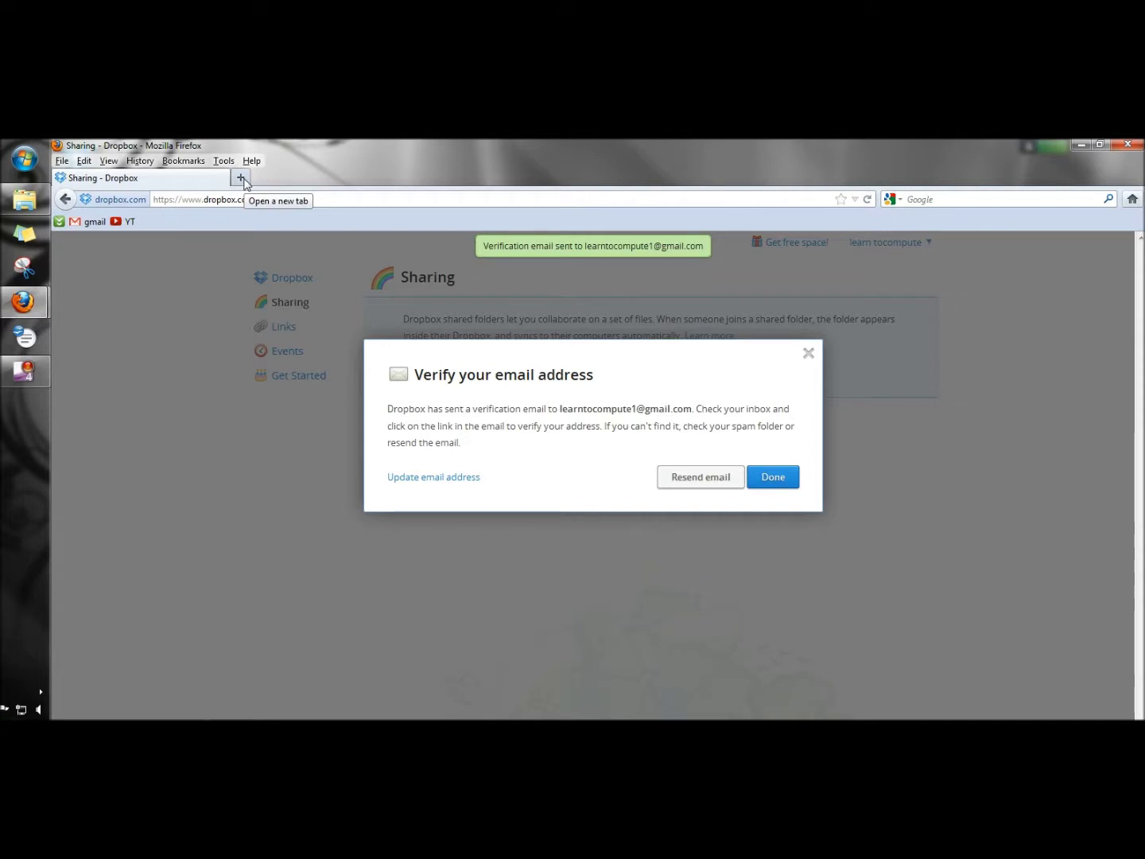
left_click(240, 178)
key("ctrl+w")
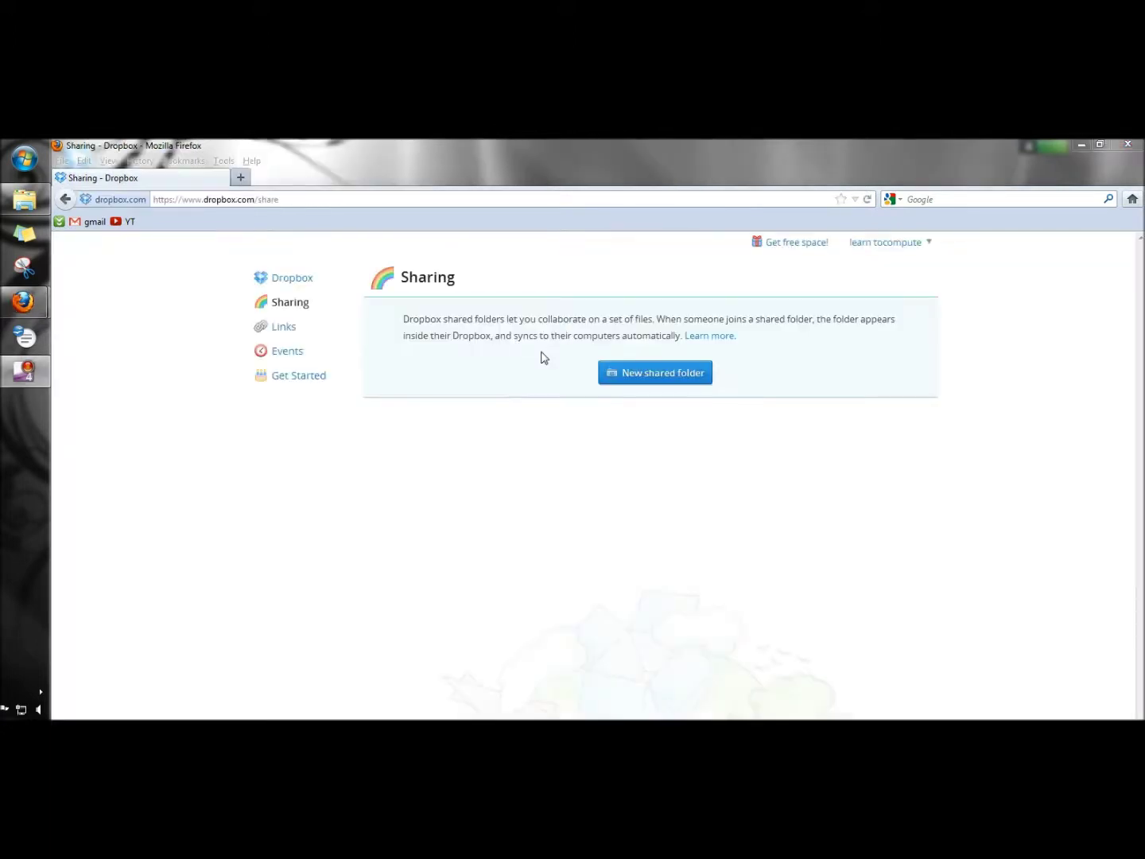
Step: Create the shared folder 'fun' and invite a collaborator by their e-mail address
left_click(656, 382)
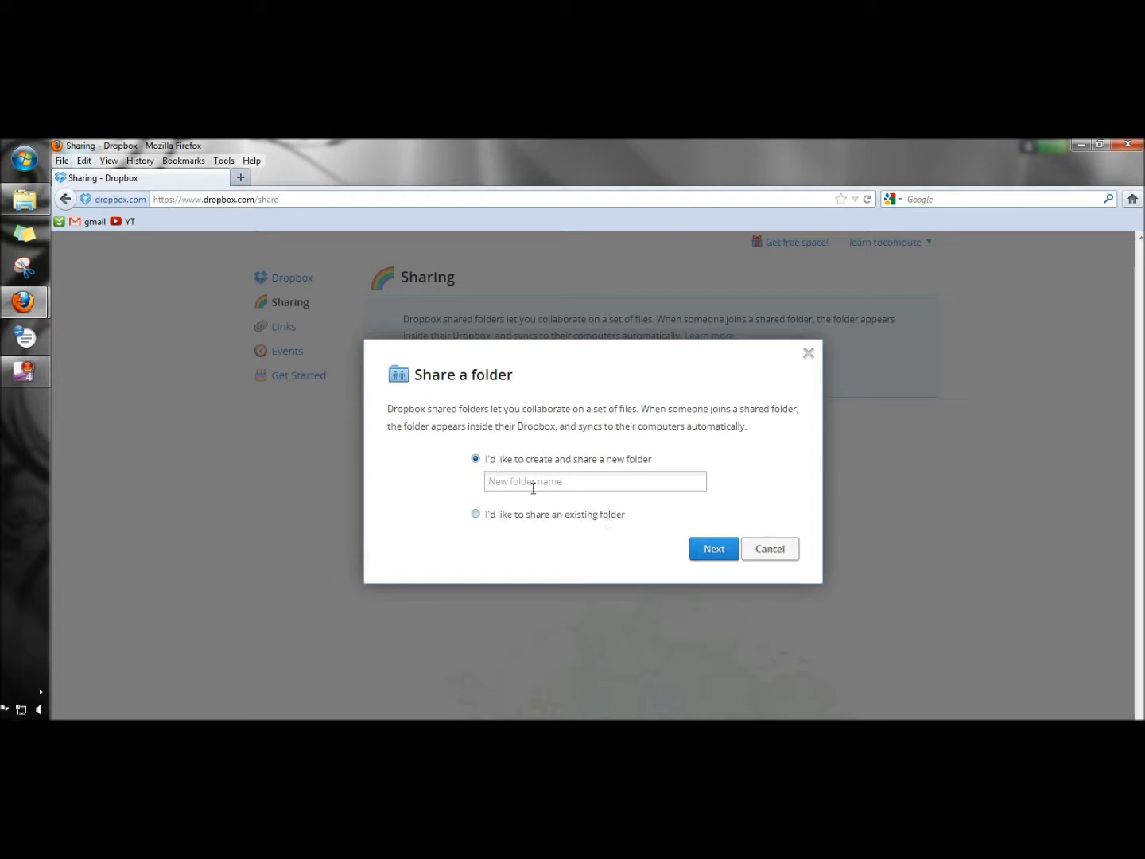
left_click(517, 481)
type("fun")
left_click(709, 556)
left_click(419, 434)
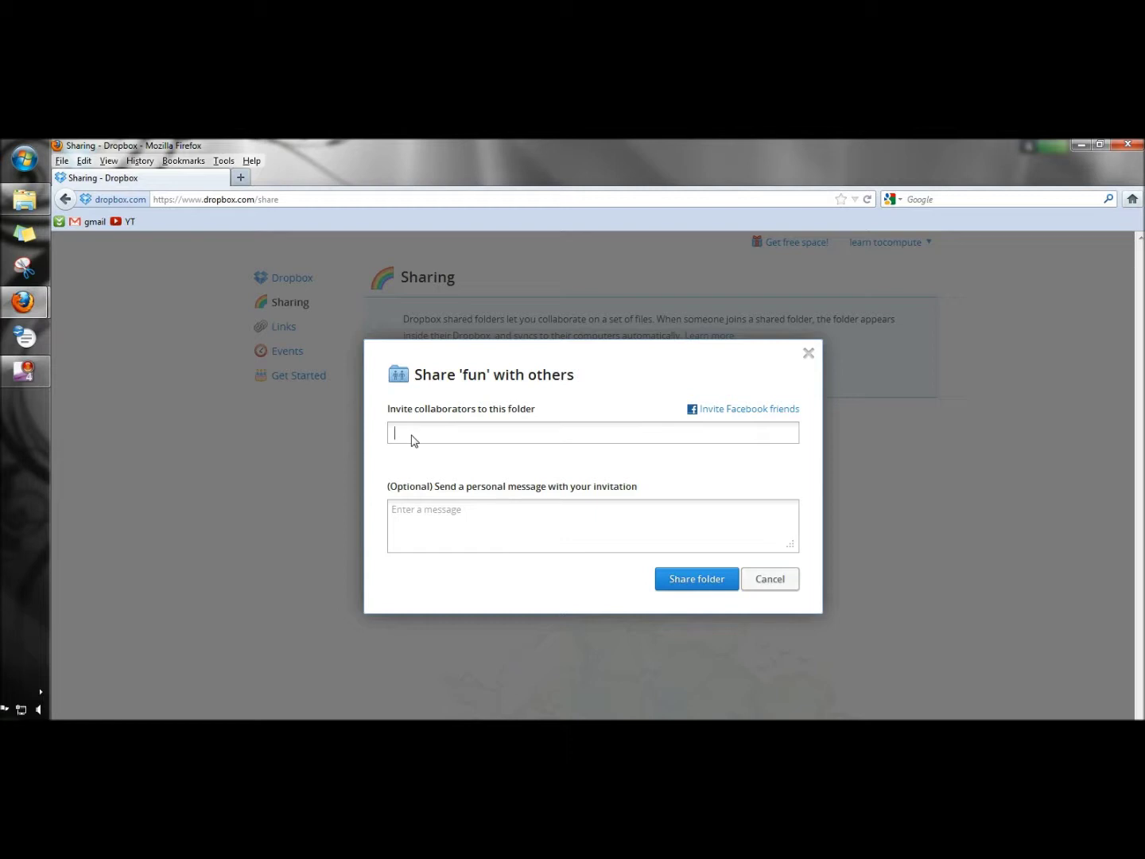
key("ctrl+v")
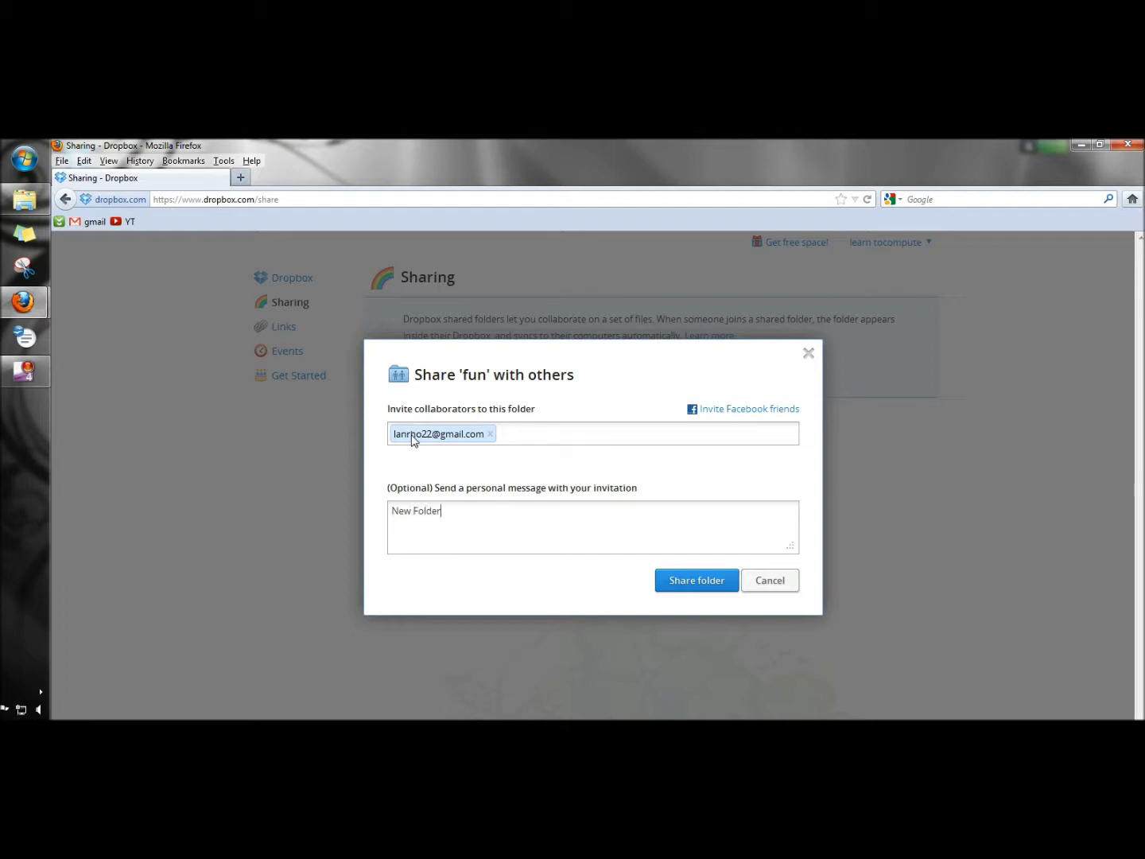
left_click(692, 587)
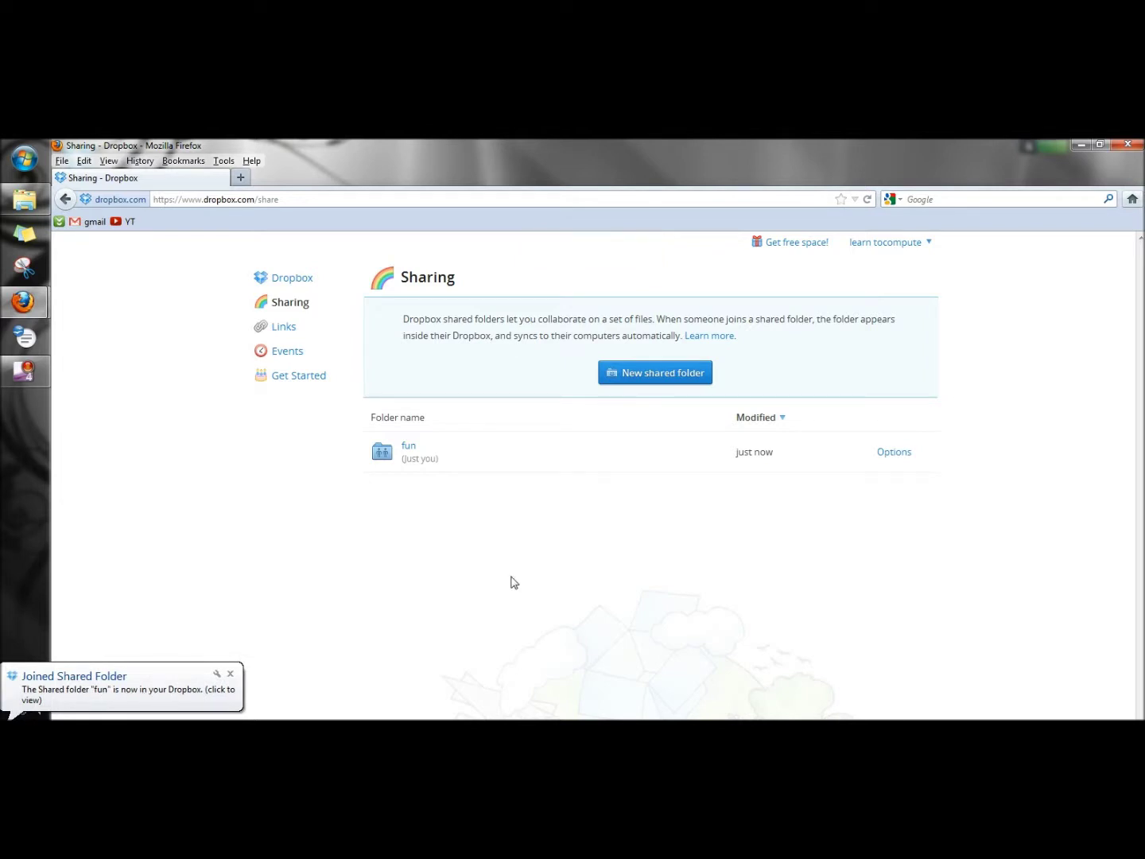
Step: Go from Get Started to Get free space and the Refer a friend page
left_click(301, 378)
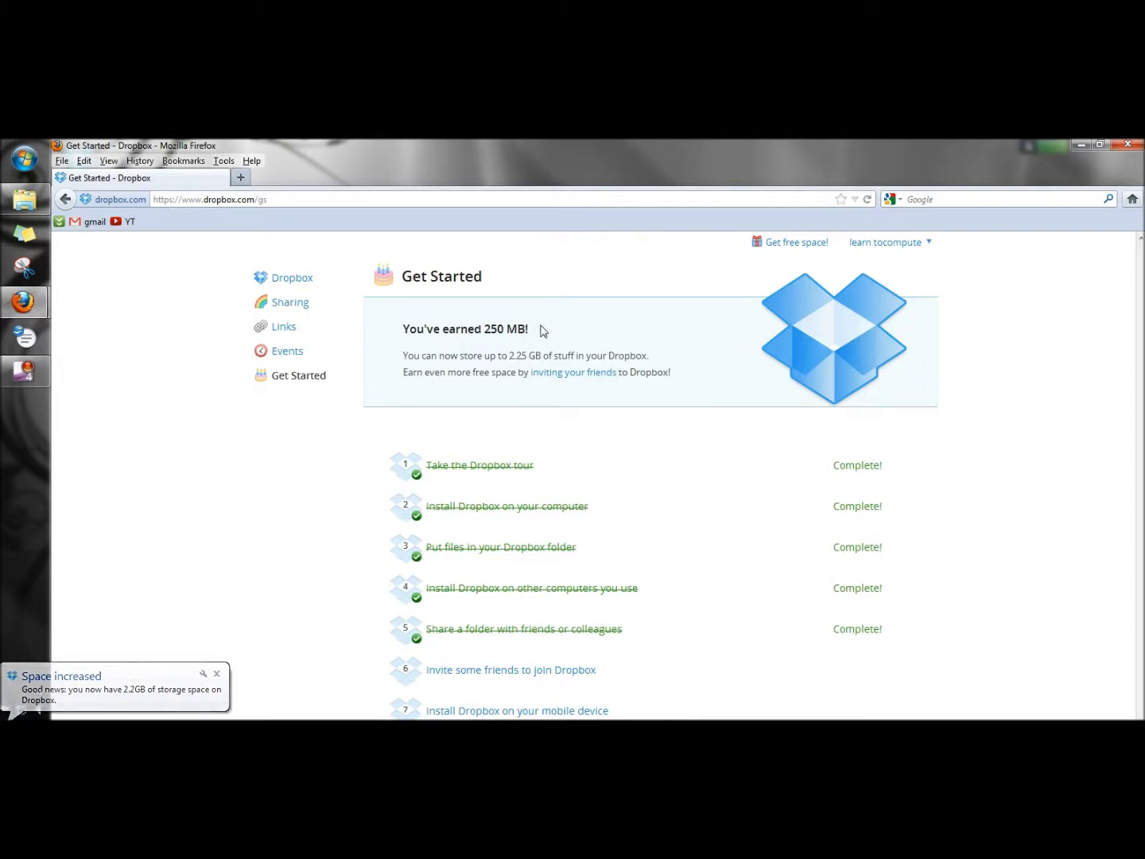
left_click(779, 250)
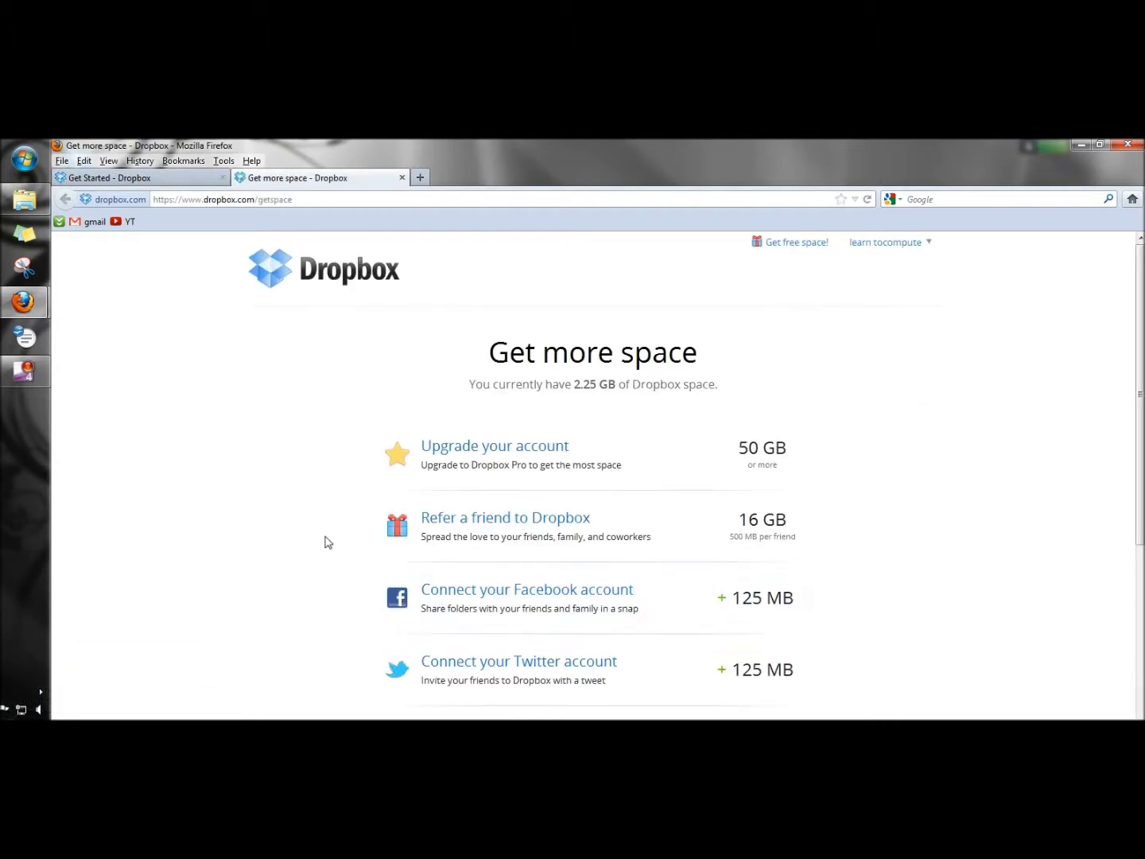
scroll(322, 439, "down", 1)
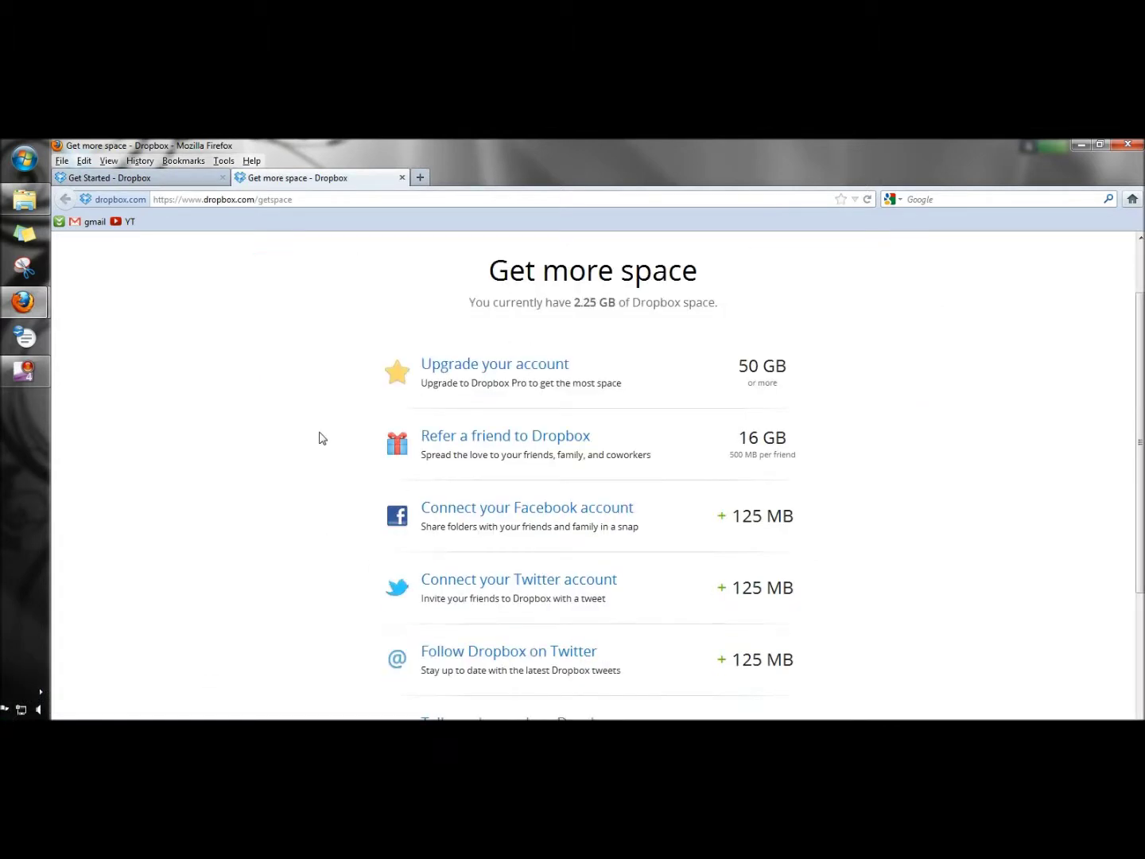
scroll(322, 439, "down", 1)
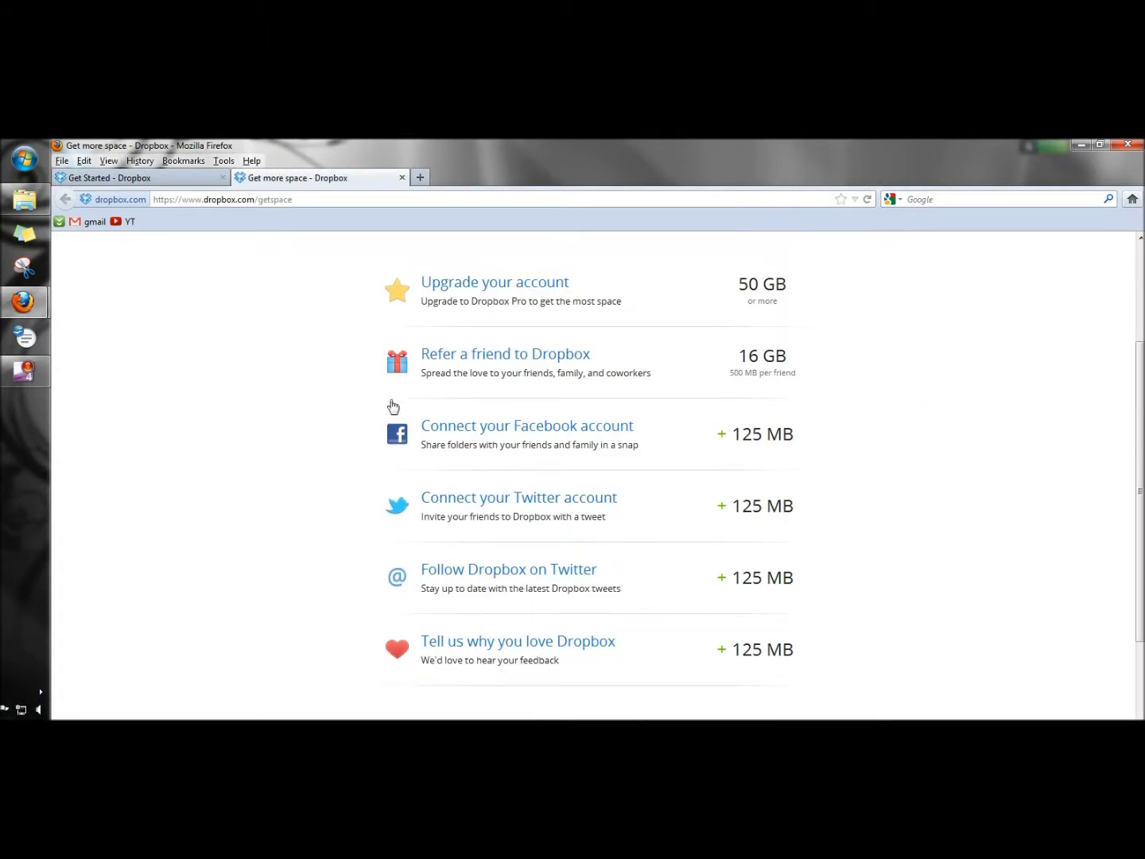
left_click(555, 361)
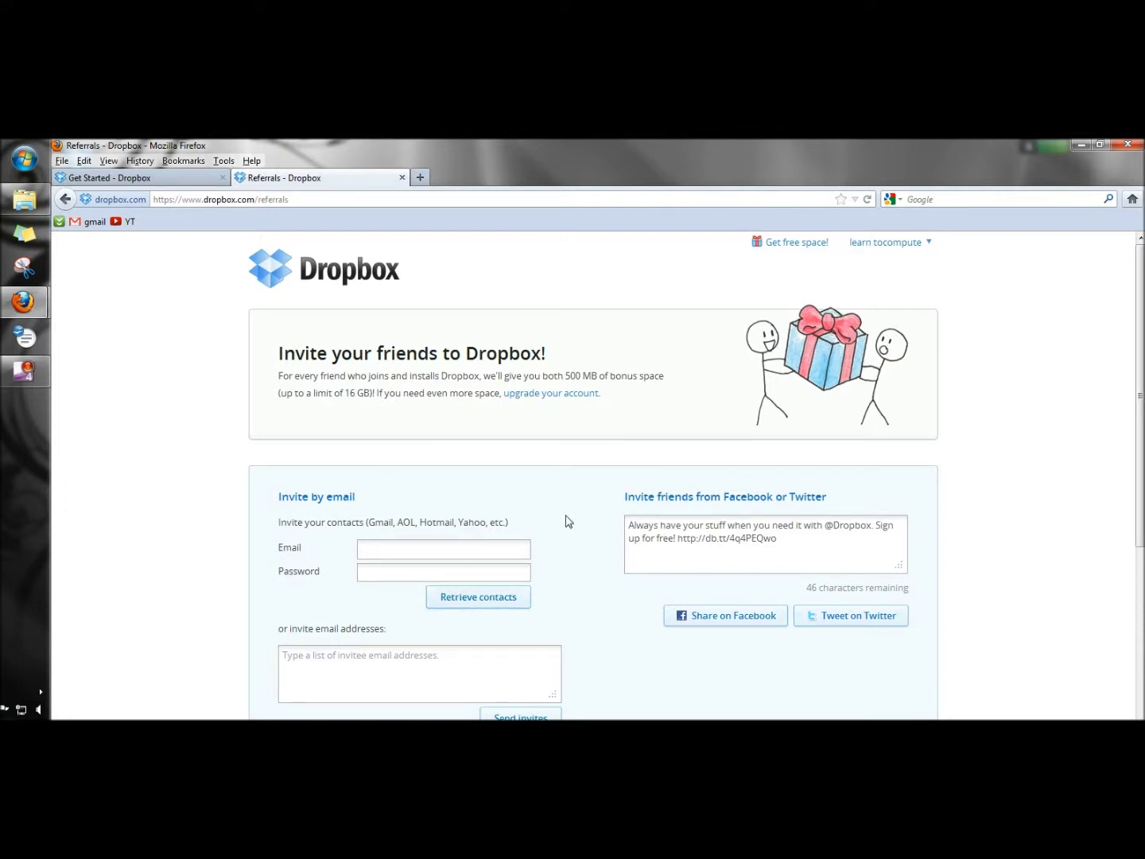
Step: Enter a friend's e-mail address and send the Dropbox invitation
left_click(326, 662)
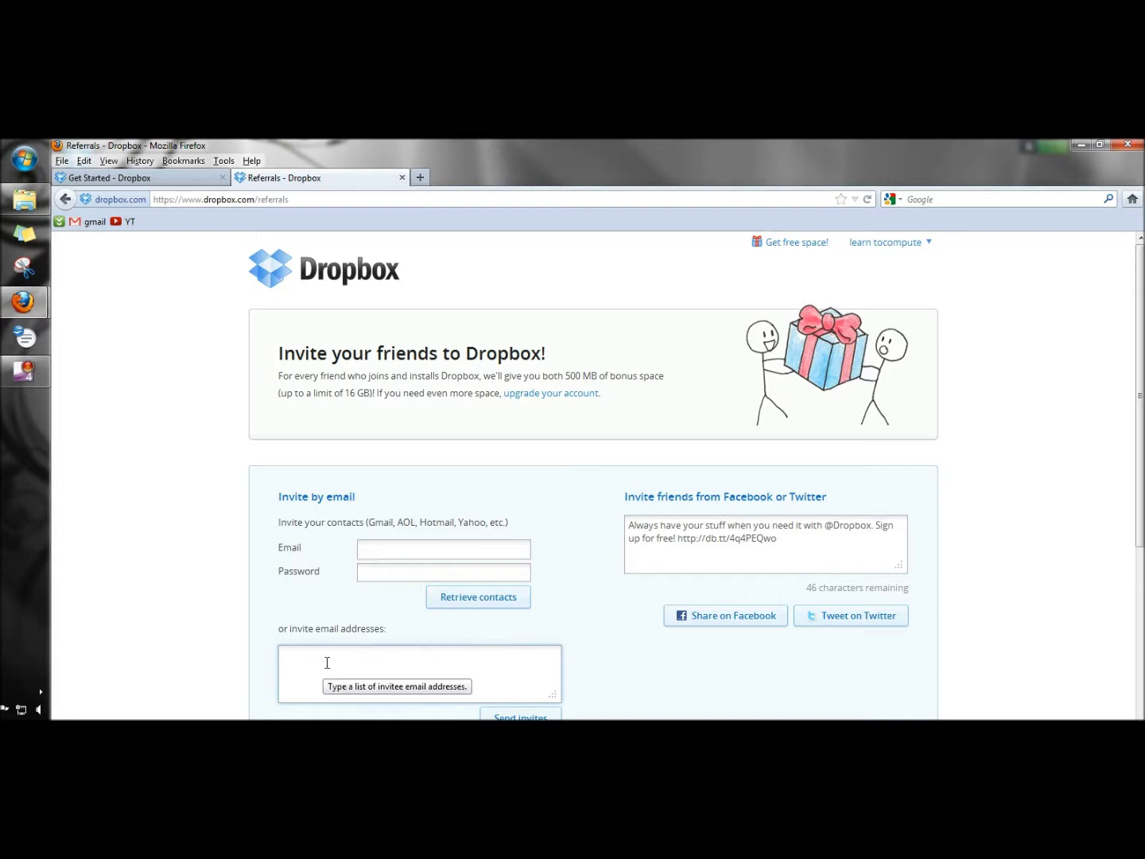
key("ctrl+v")
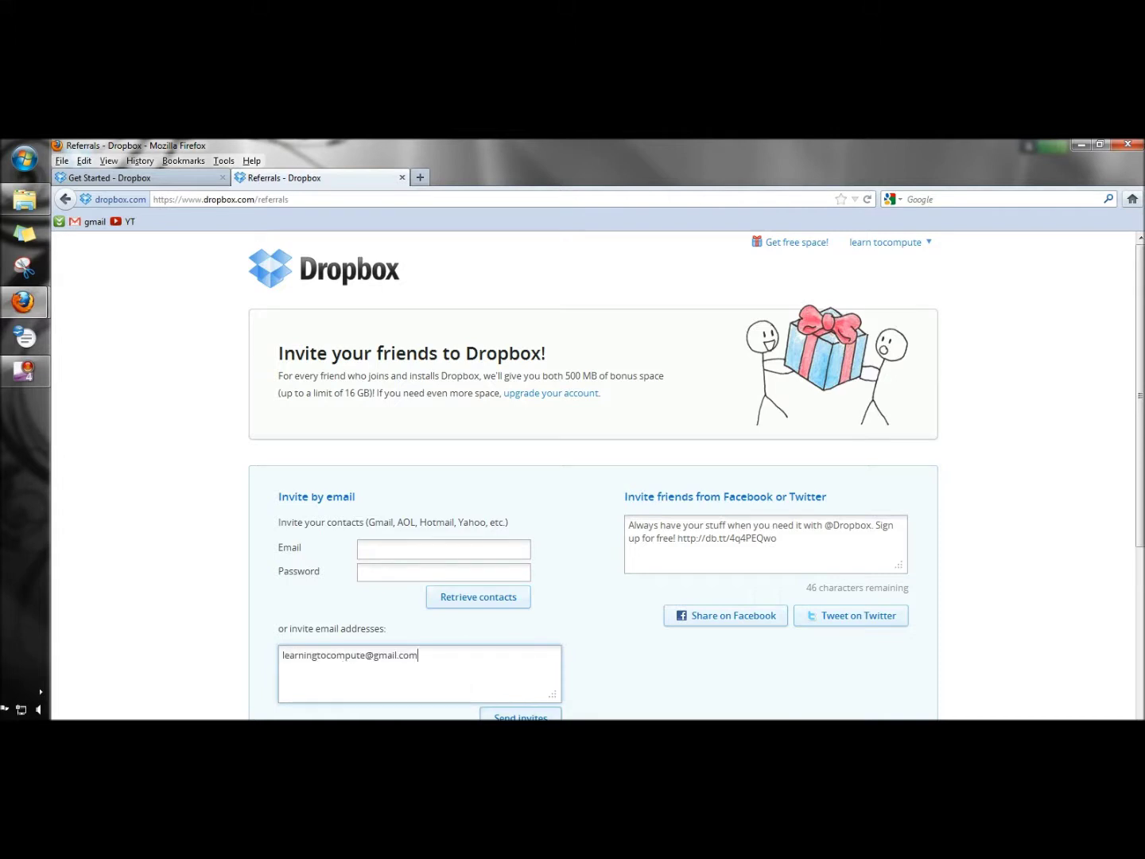
left_click(544, 718)
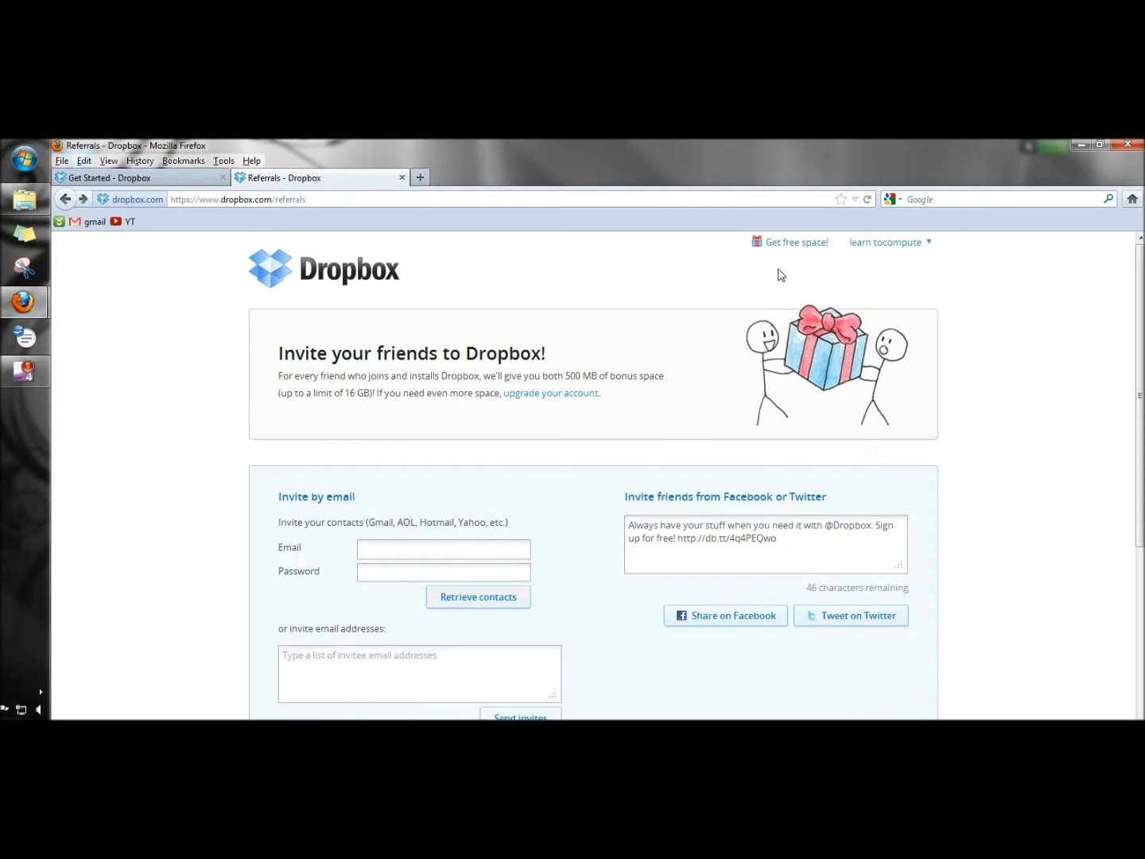
Step: Submit 'Tell us why you love Dropbox' feedback, earning 125 MB for 2.38 GB total
left_click(796, 247)
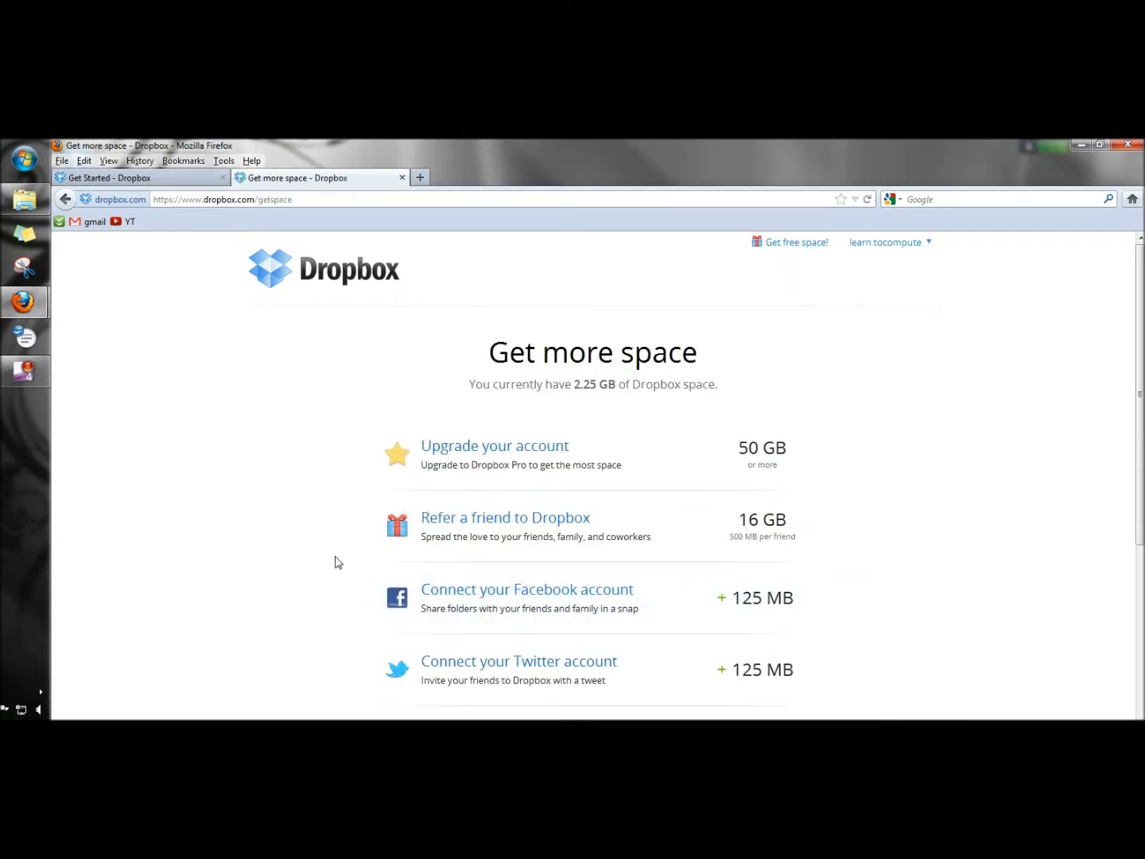
scroll(337, 562, "down", 3)
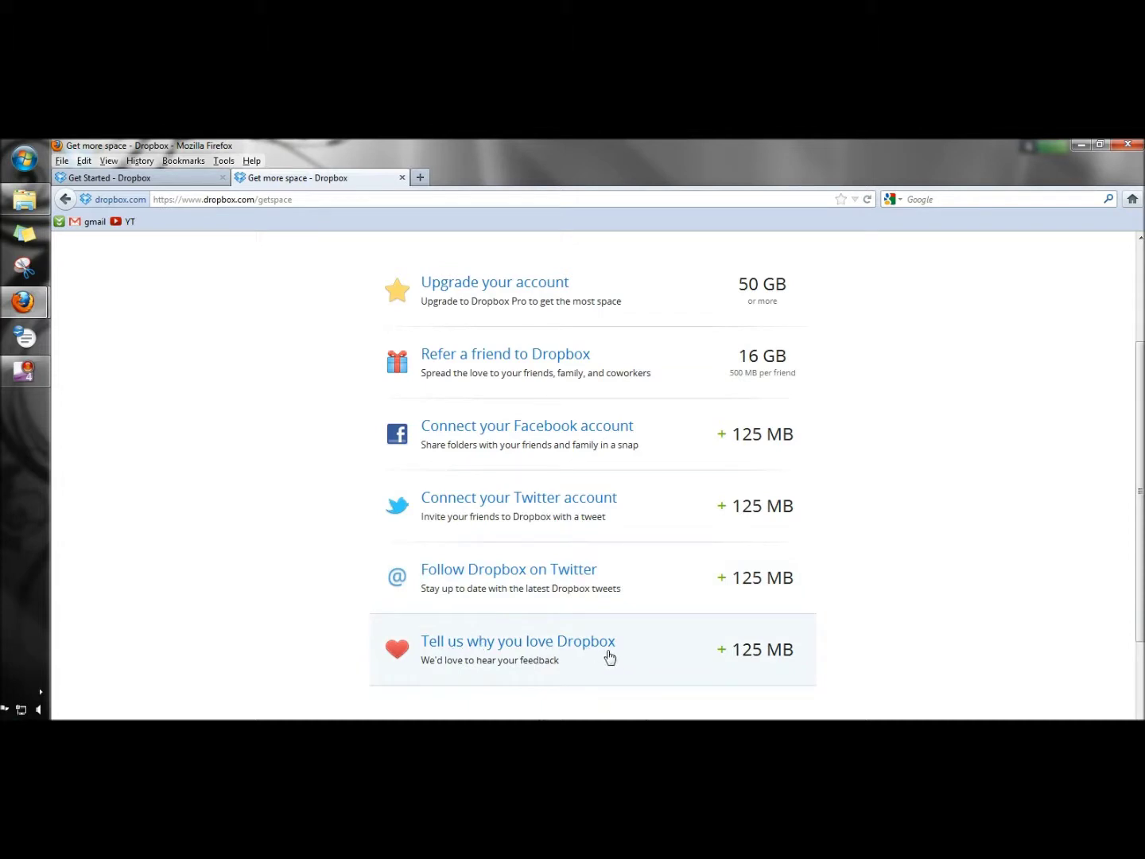
left_click(471, 646)
type("file sharing, easy access from all locations, backup")
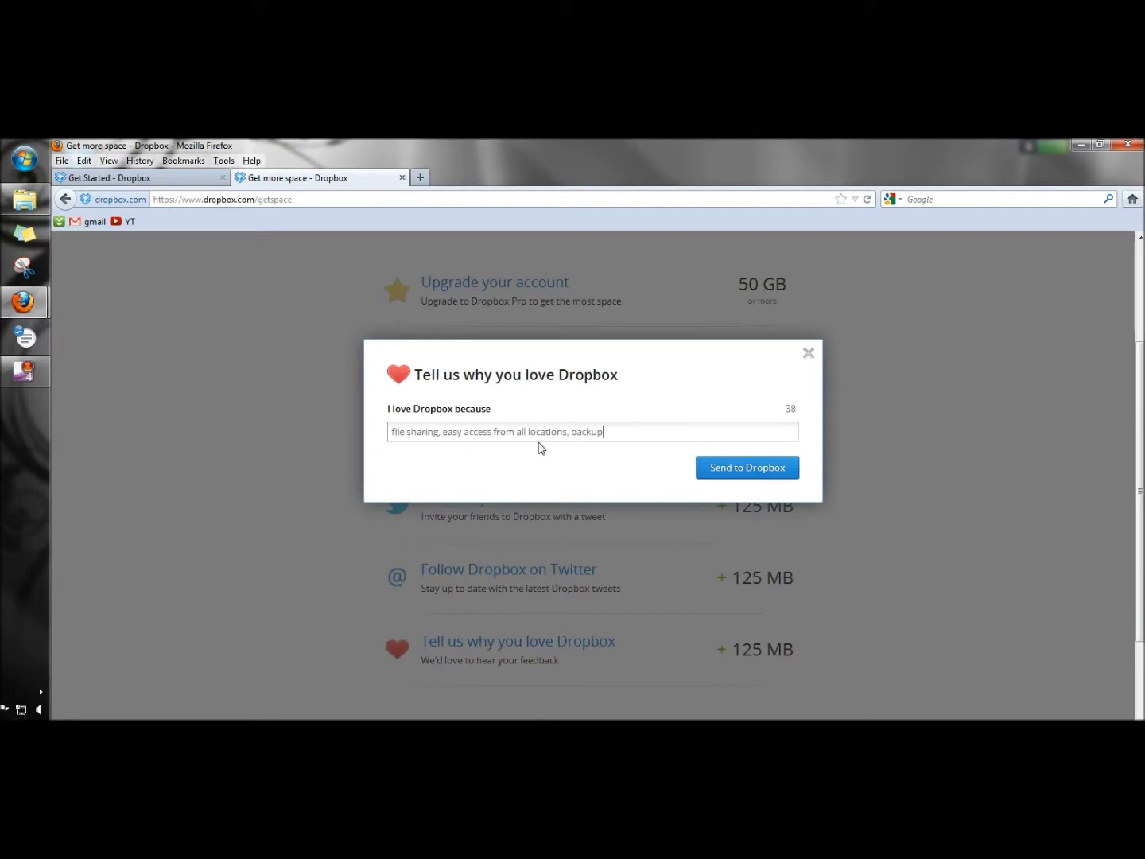
left_click(722, 474)
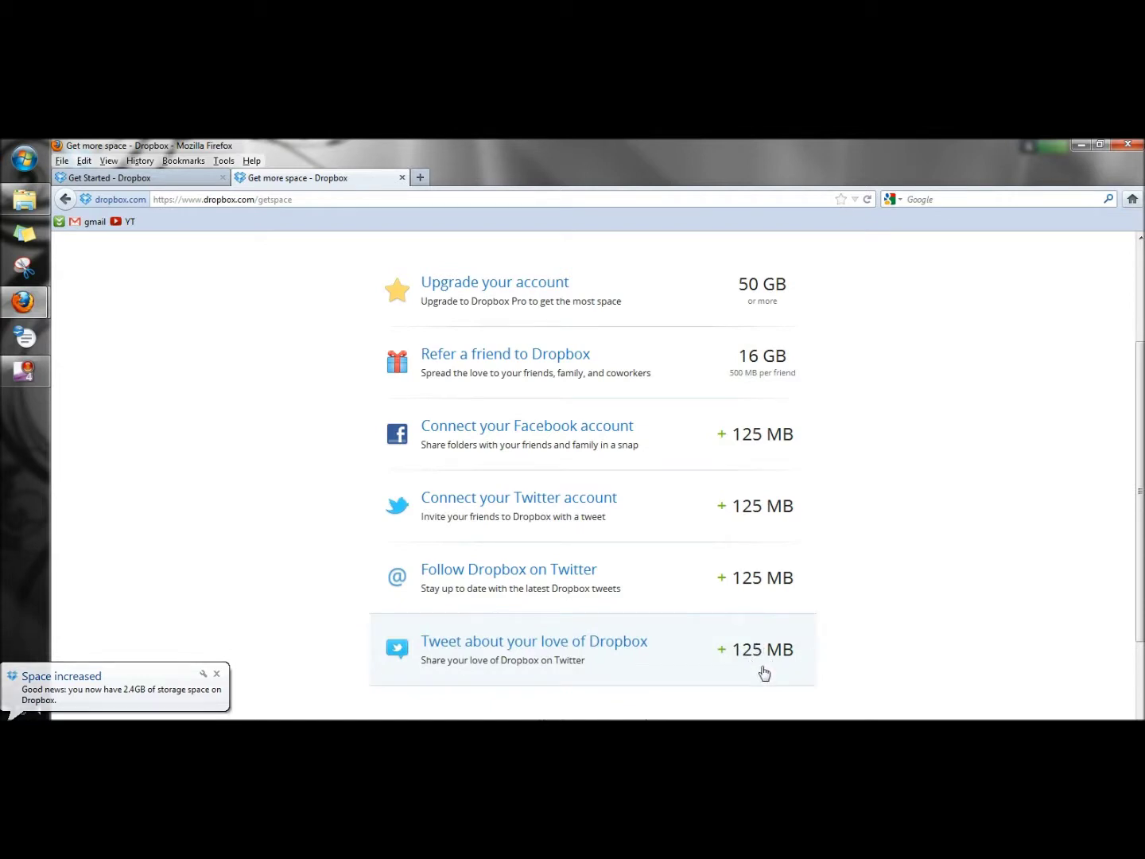
scroll(867, 247, "up", 3)
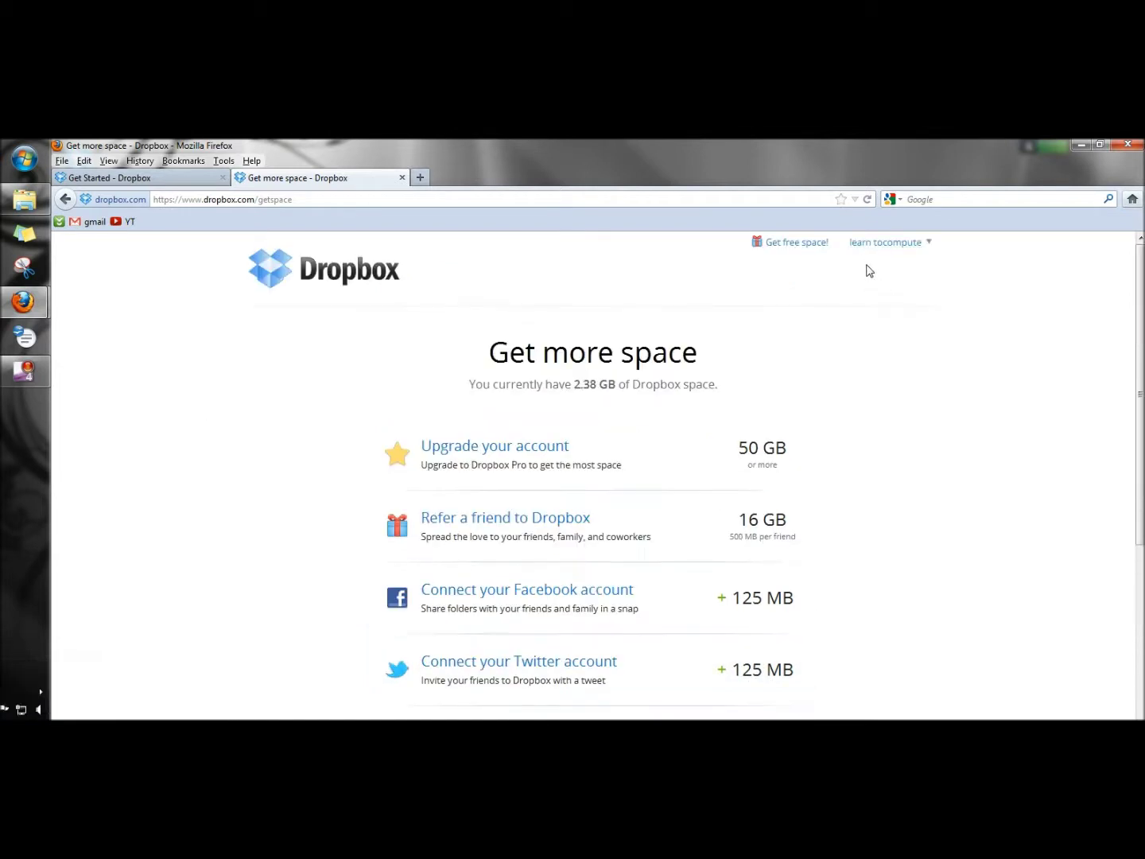
Step: Browse CompMan > Linux, open BashCommandsA_ZLinux.docx, dismiss its download prompt, and return to the top-level list
left_click(869, 245)
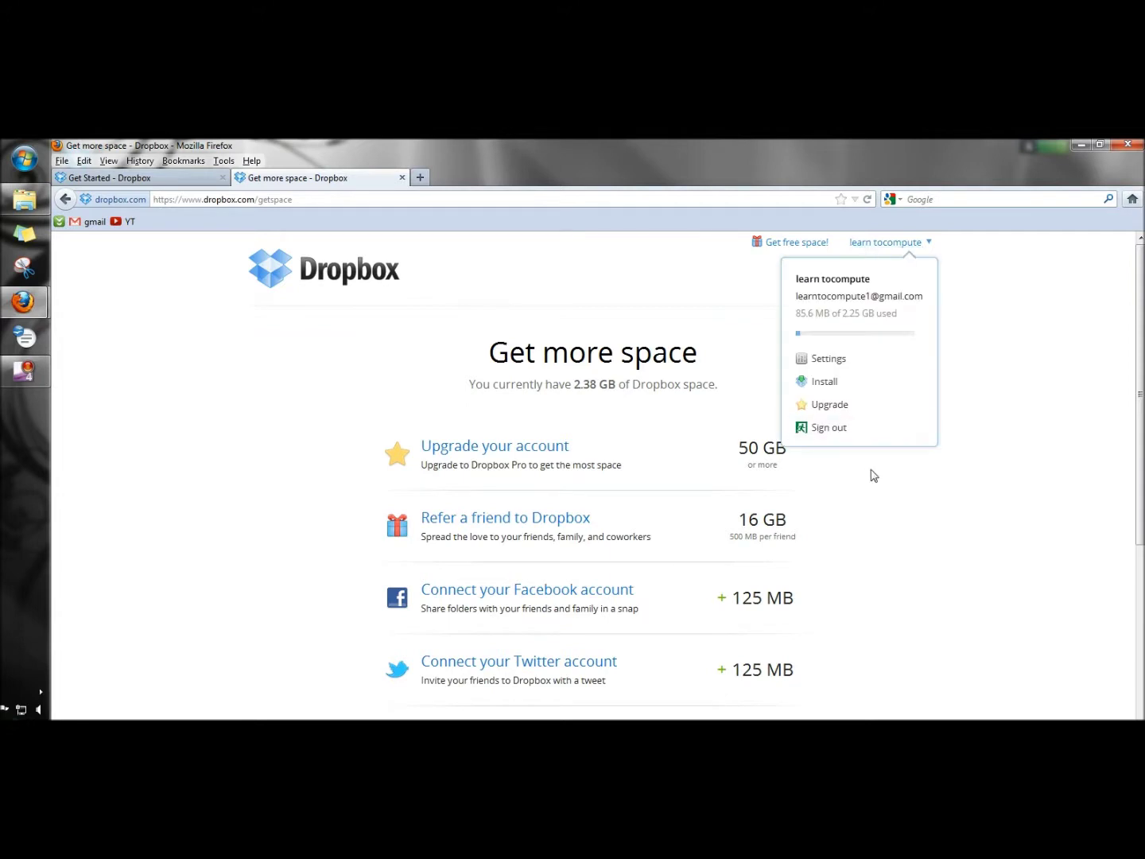
left_click(325, 269)
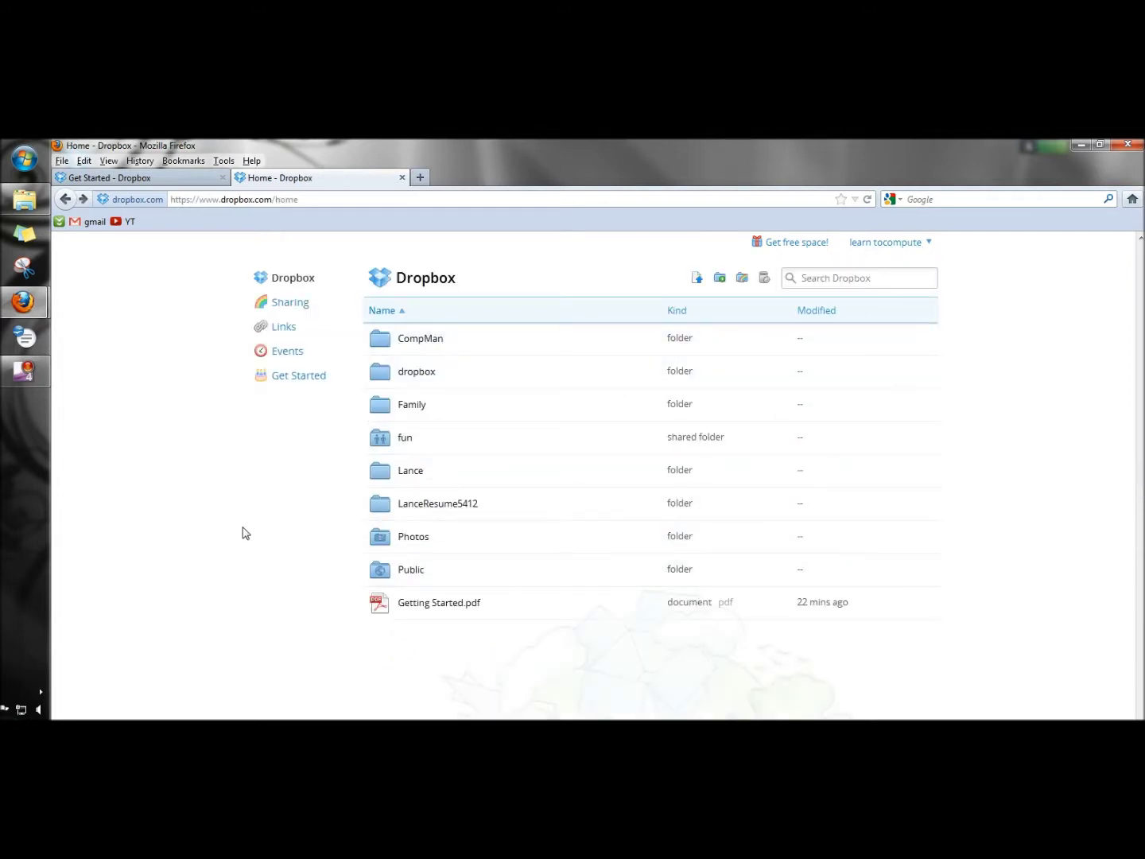
left_click(425, 343)
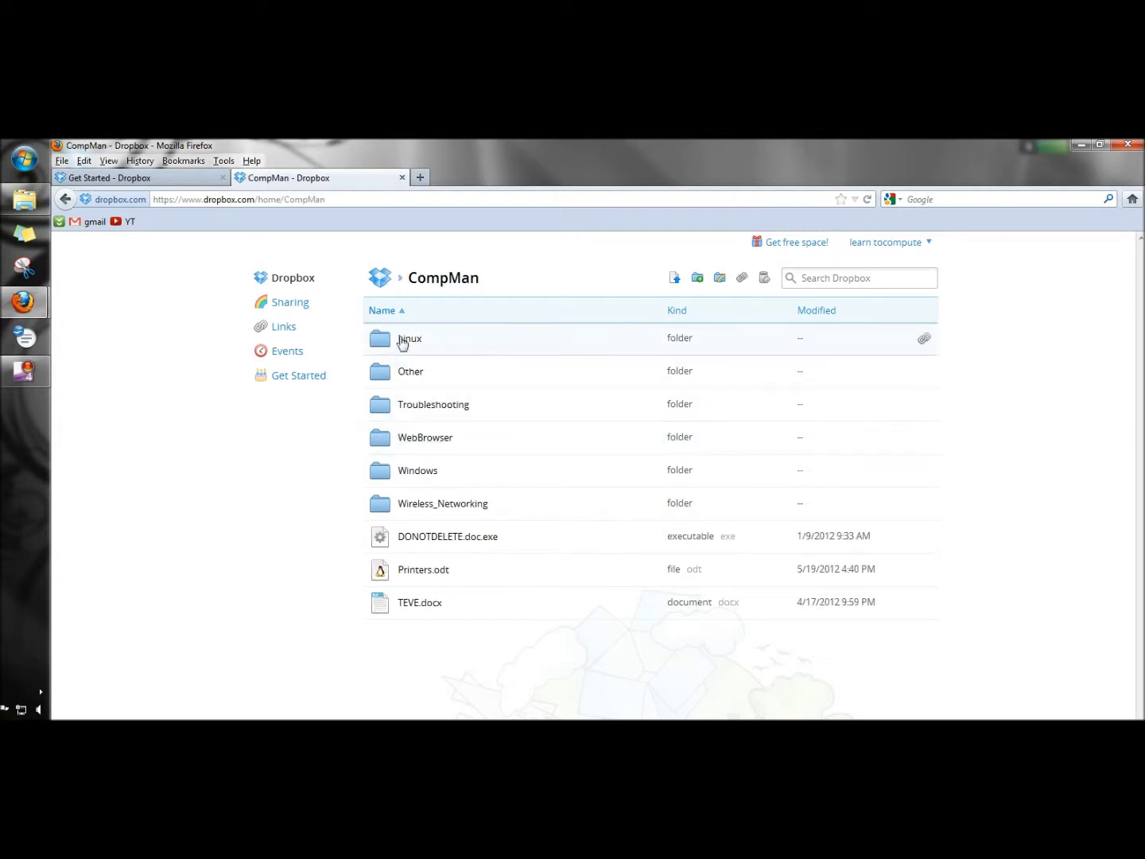
left_click(406, 341)
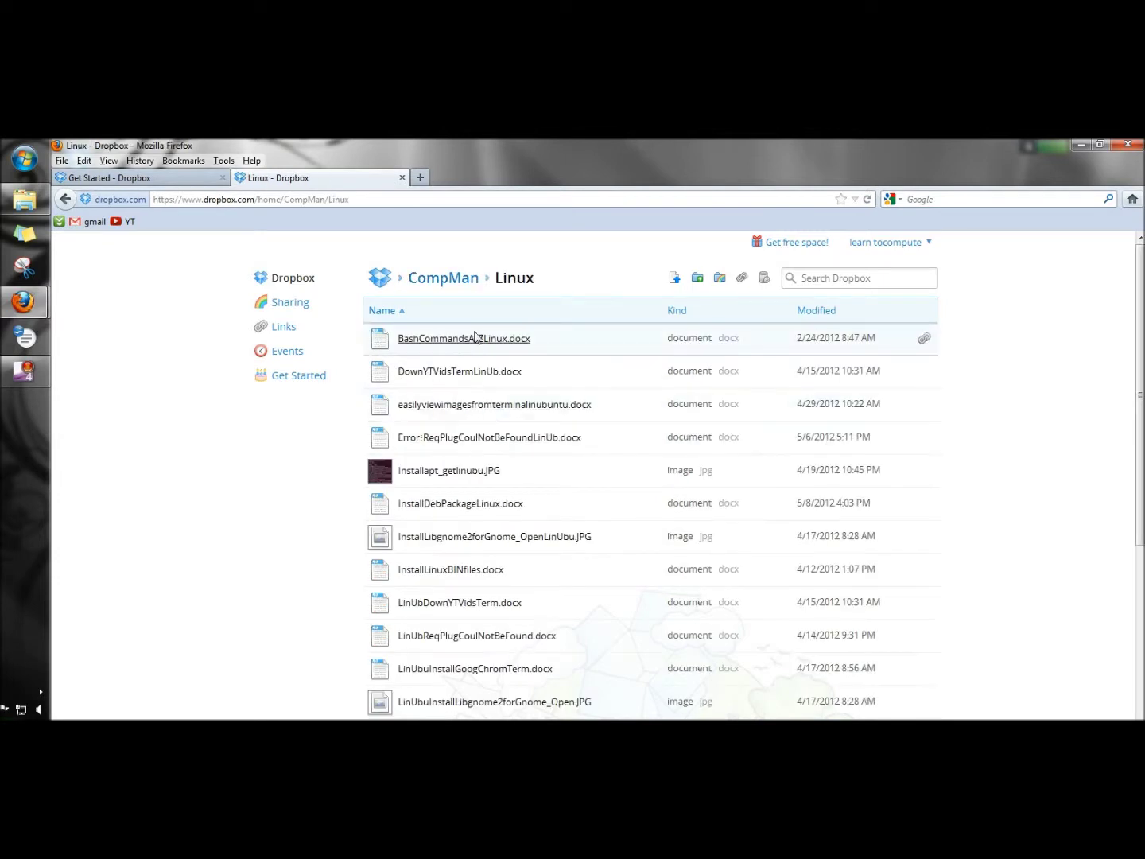
left_click(471, 339)
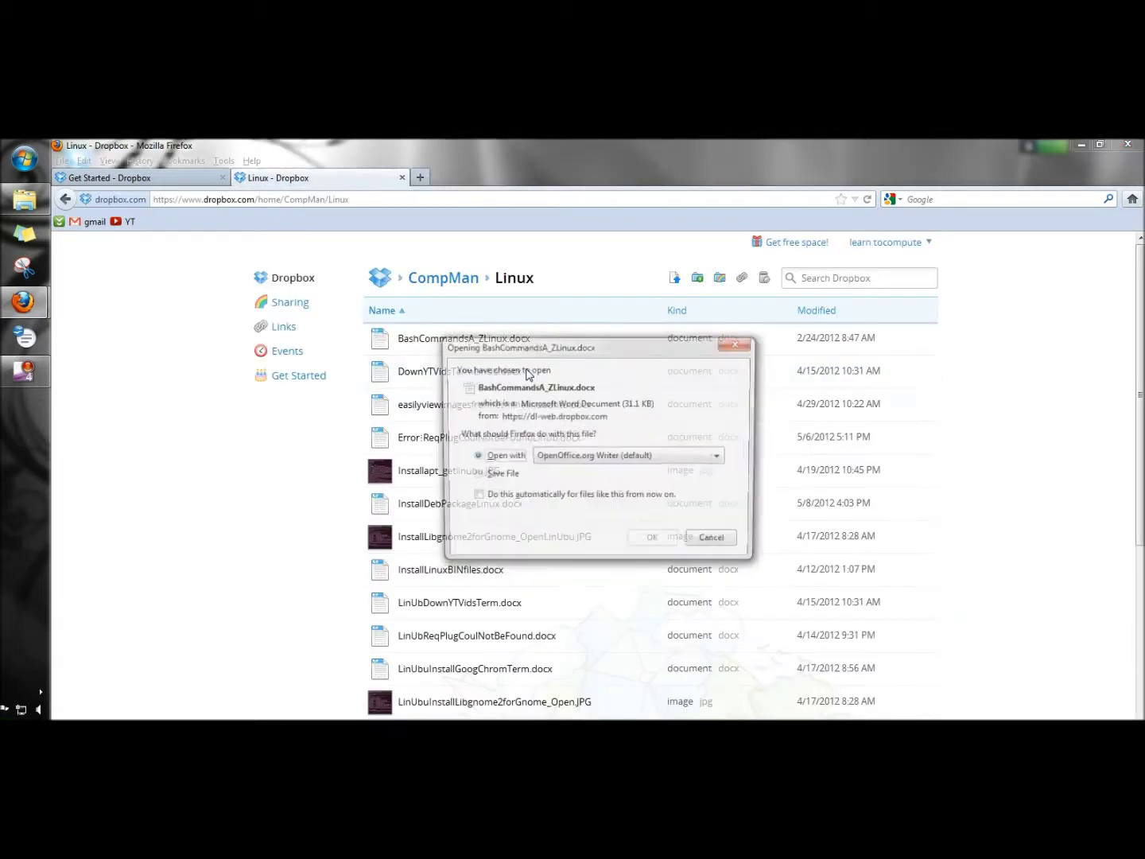
left_click(739, 343)
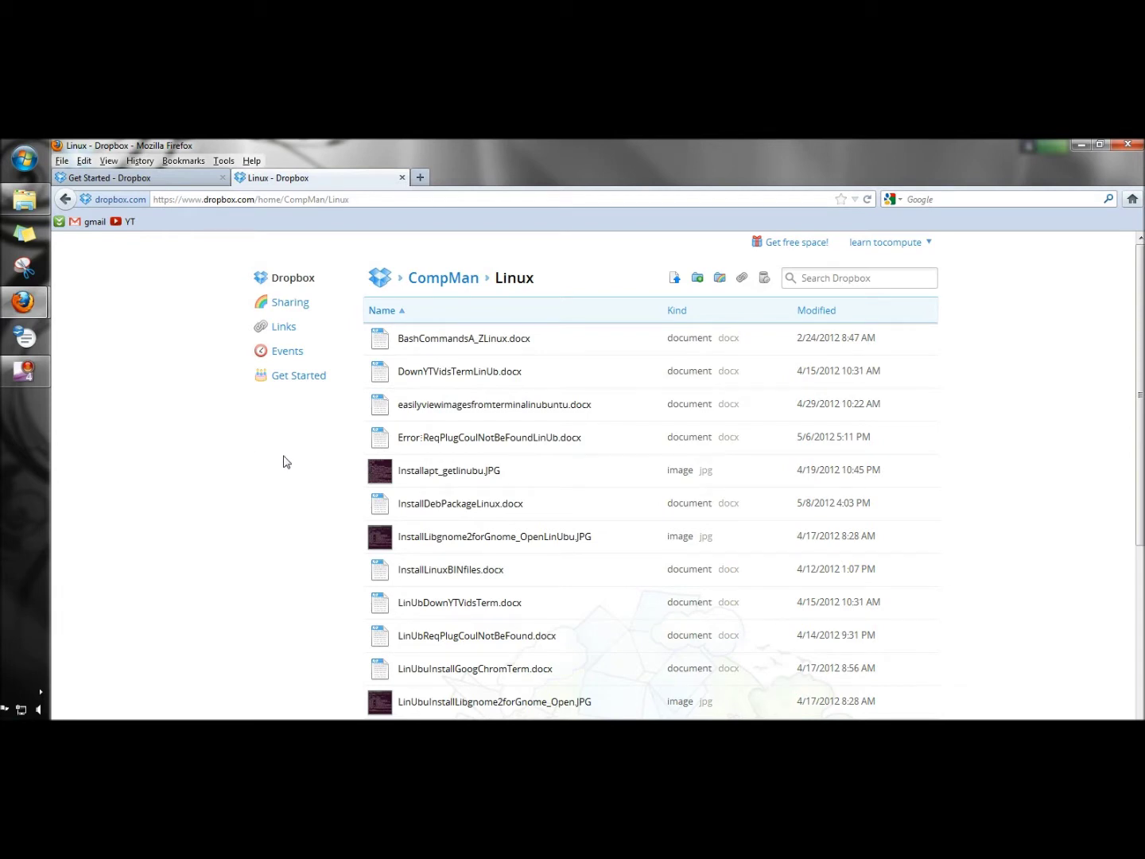
left_click(288, 284)
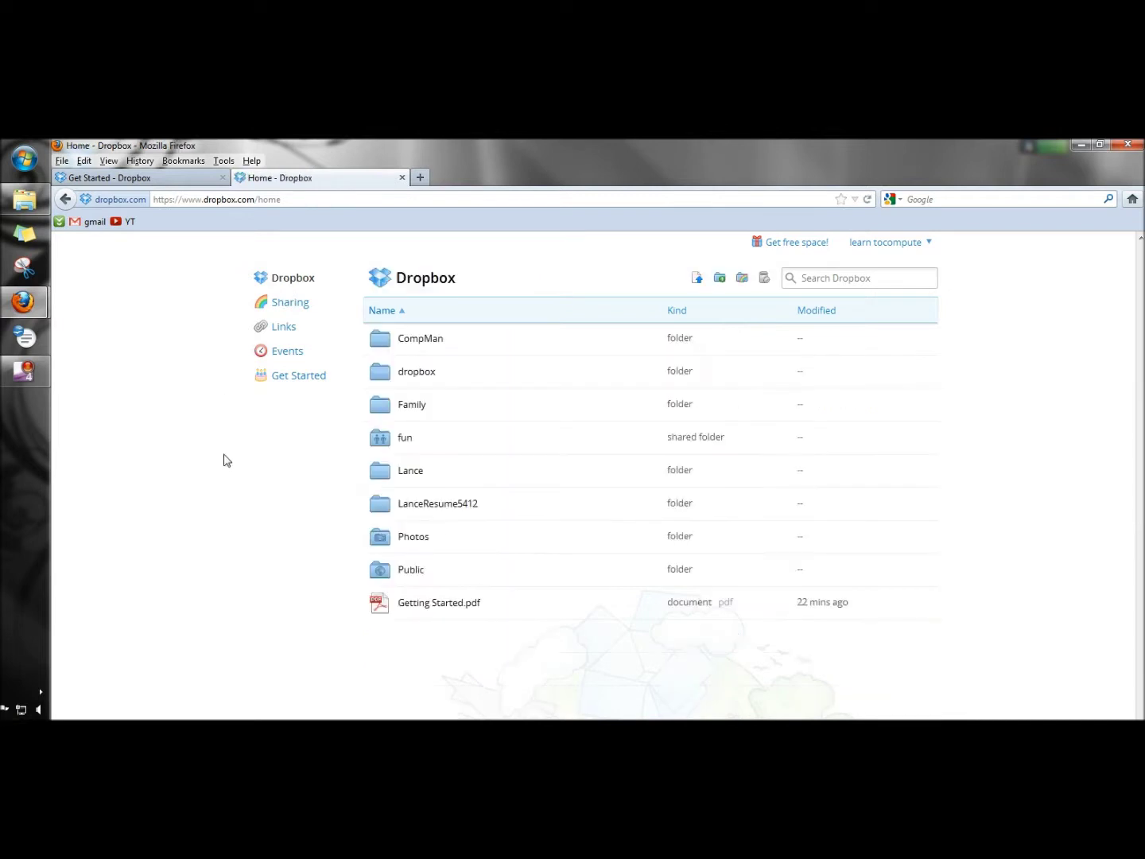
Step: View the Sharing, Links and Events pages, then Get Started showing six quests complete
left_click(291, 304)
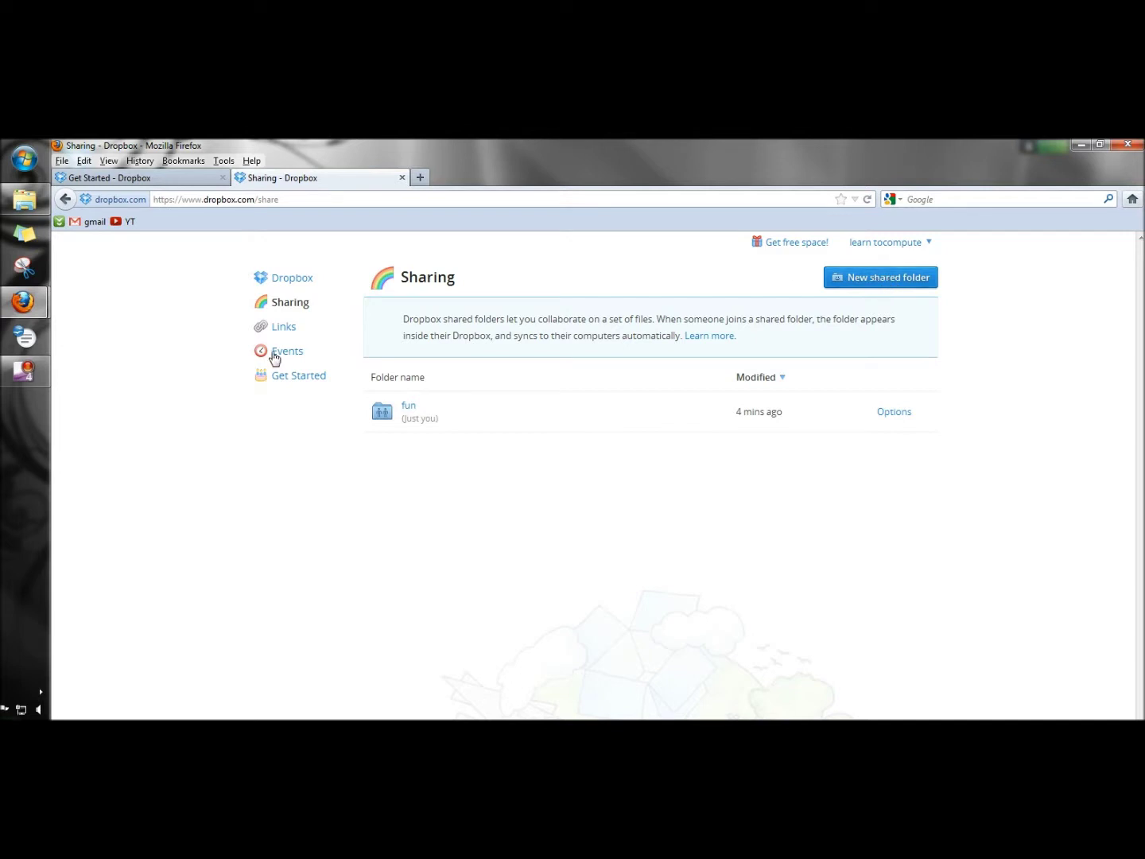
left_click(284, 328)
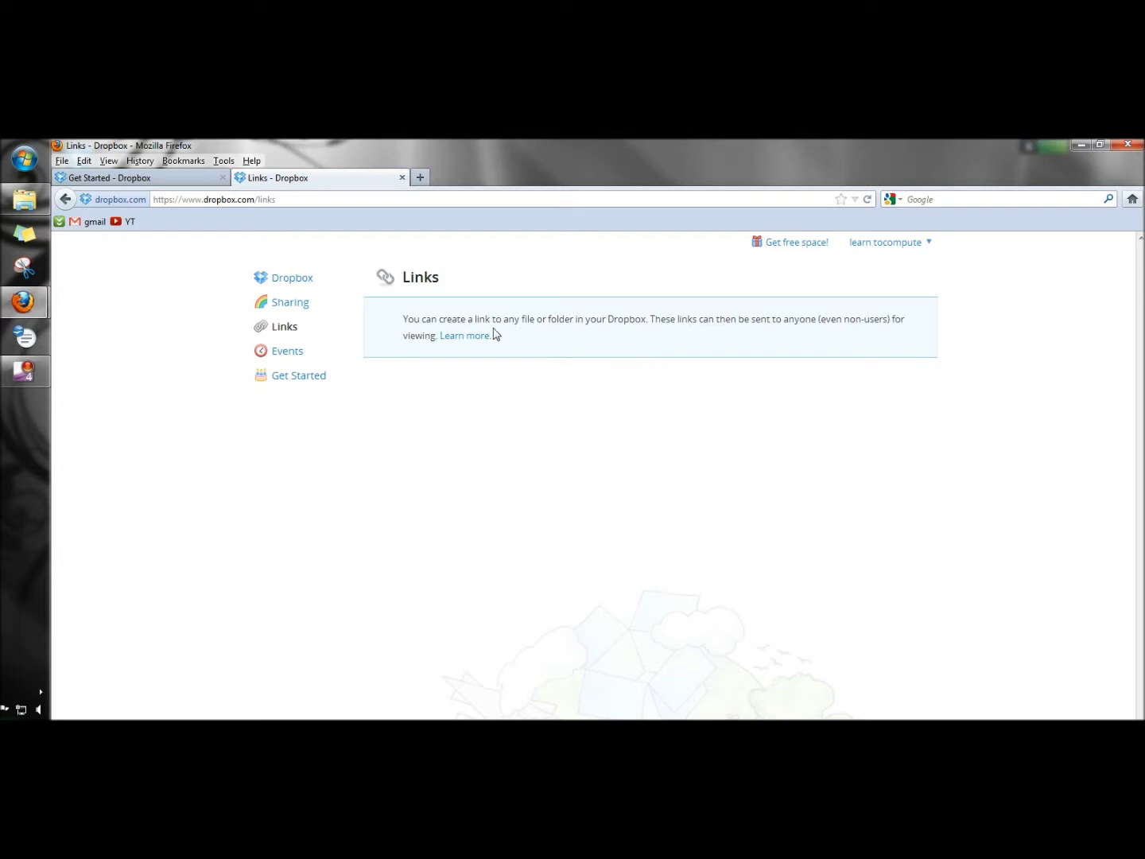
left_click(287, 354)
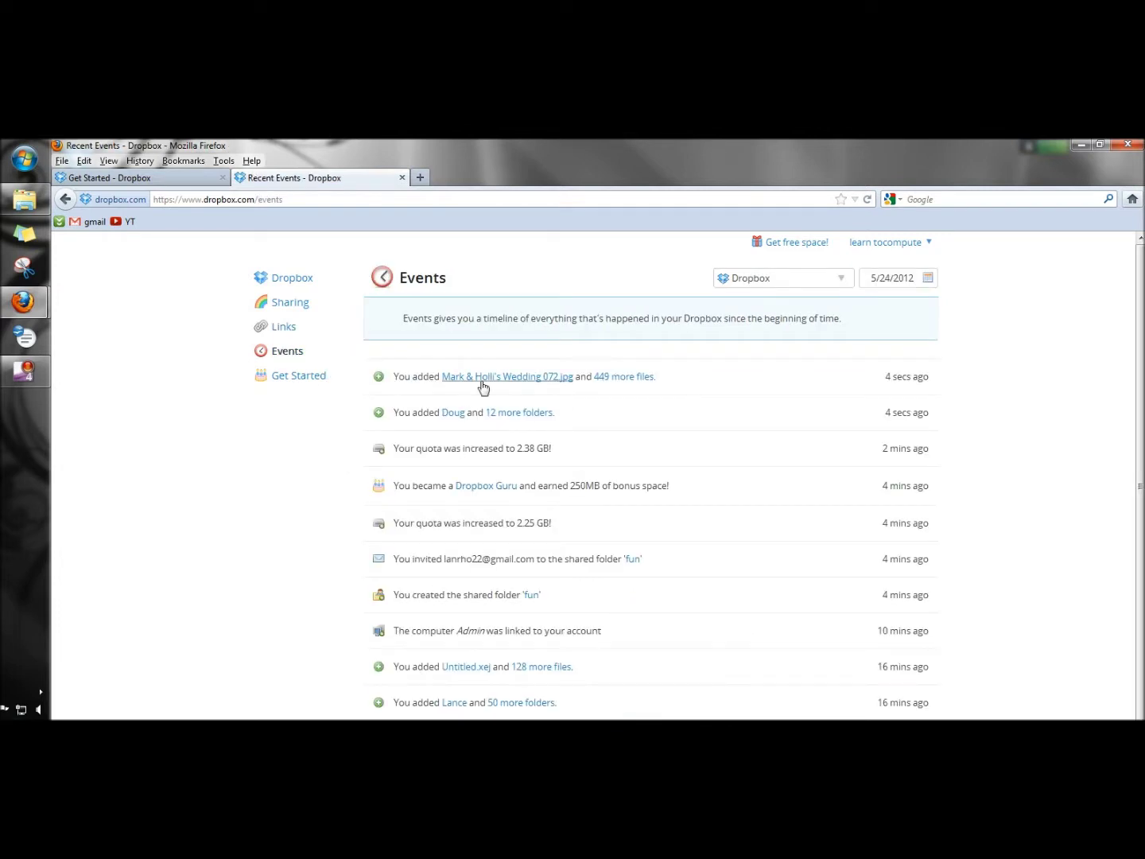
left_click(298, 377)
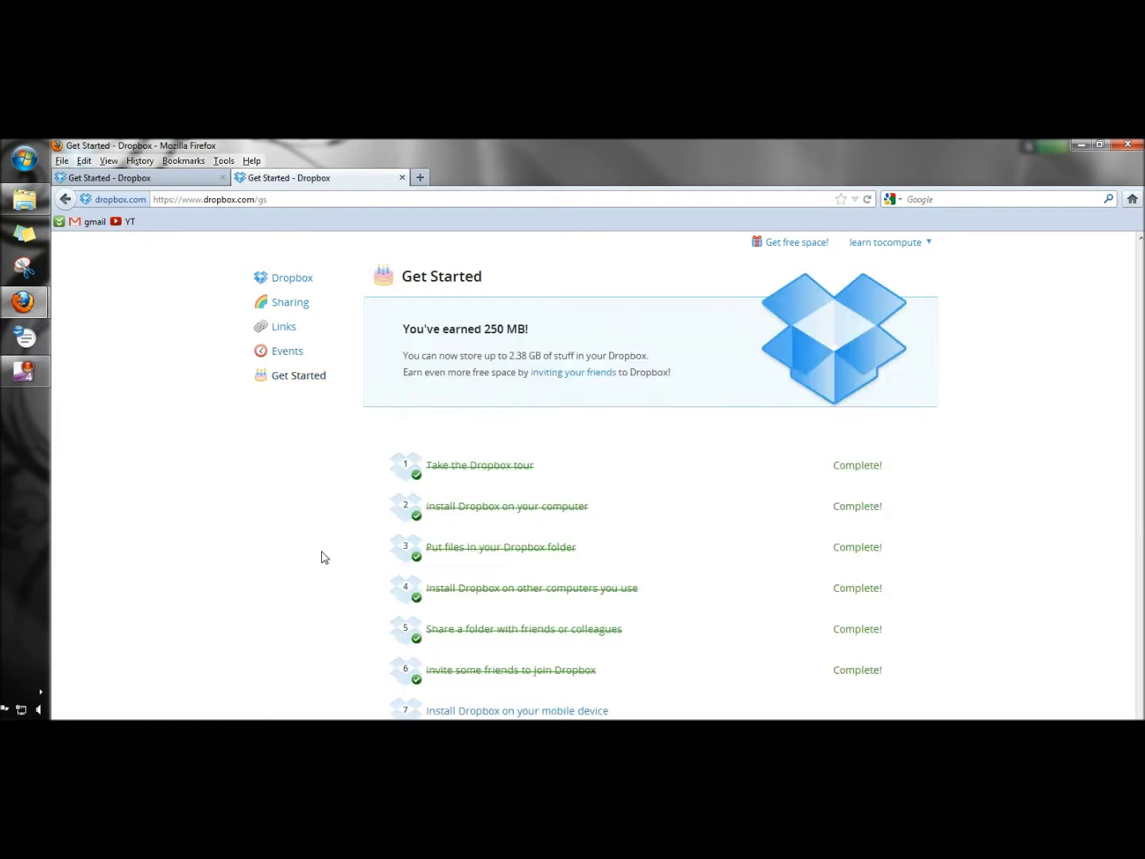